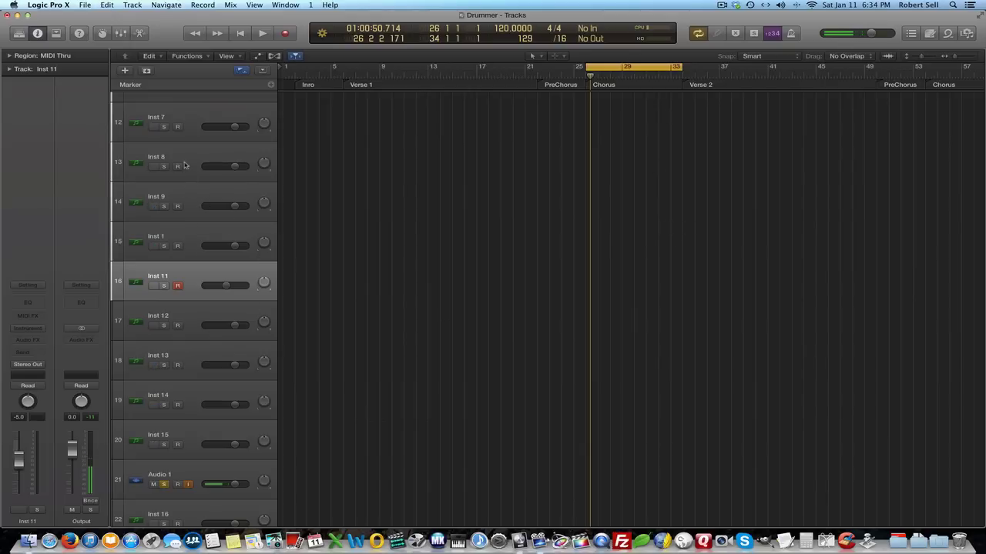
Turn off cycle mode during playback and listen through both Drummer regions on the Smash track, then stop.
scroll(185, 165, "up", 1)
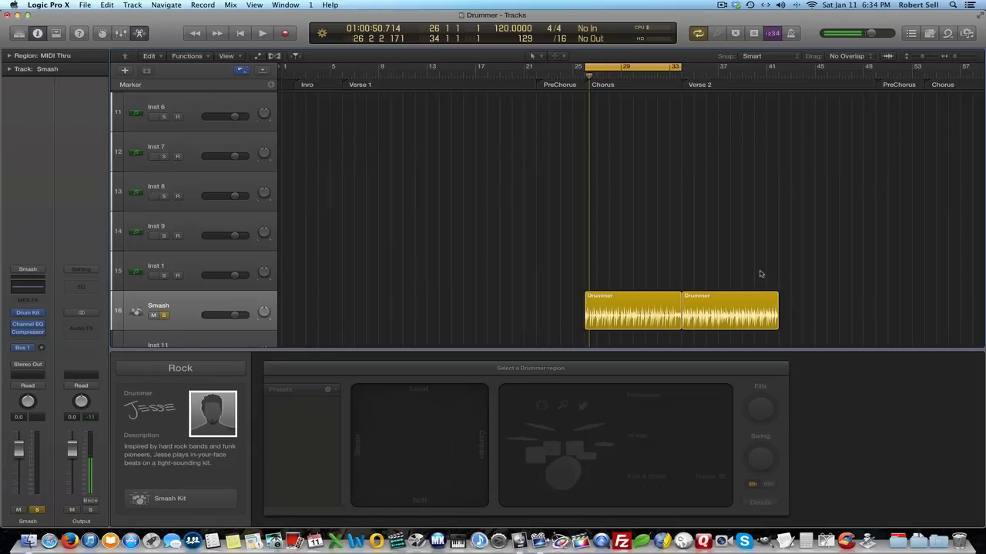
key("space")
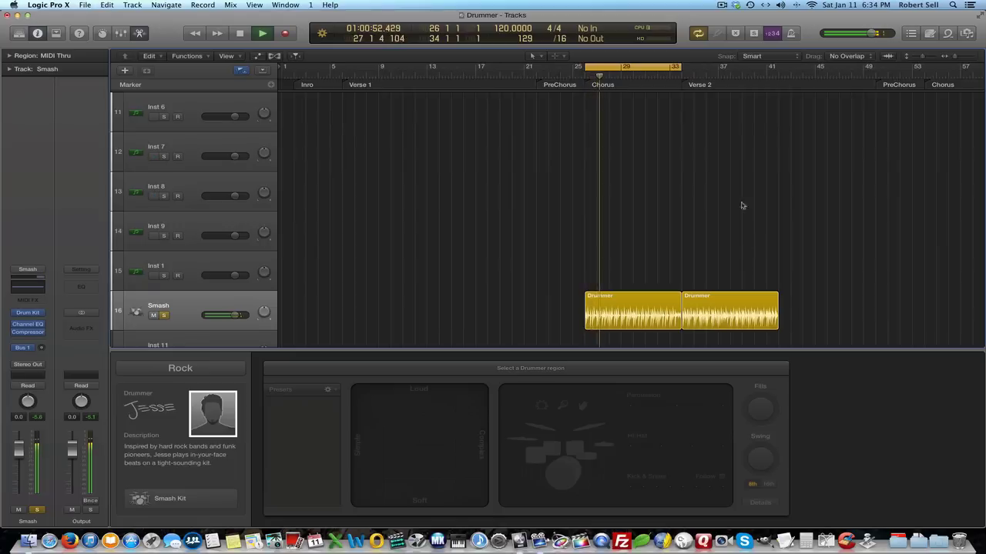
key("c")
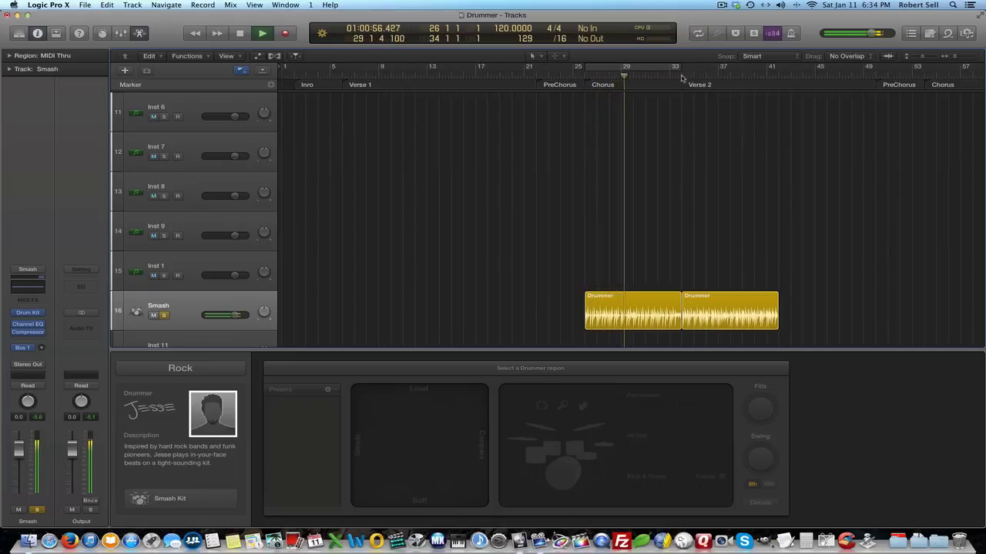
left_click(681, 78)
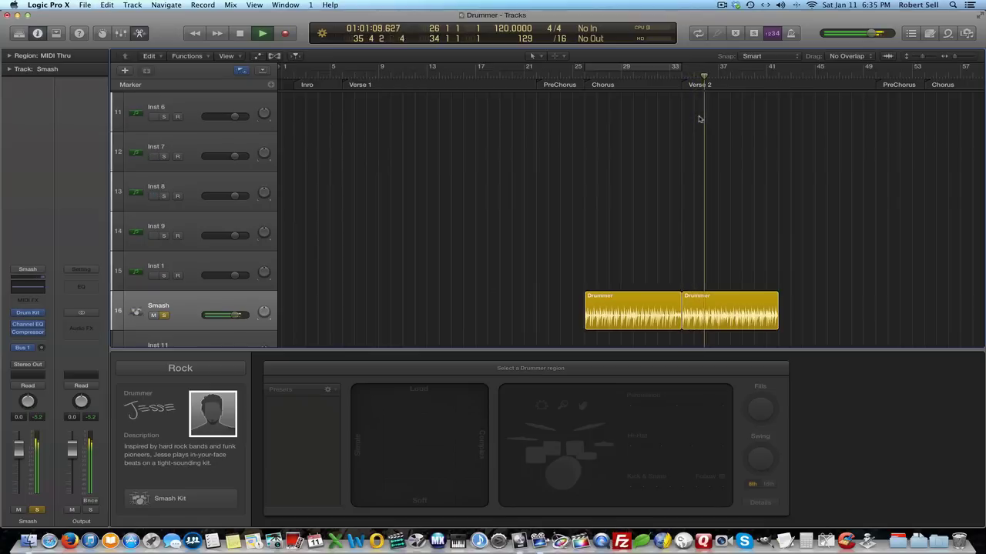
key("space")
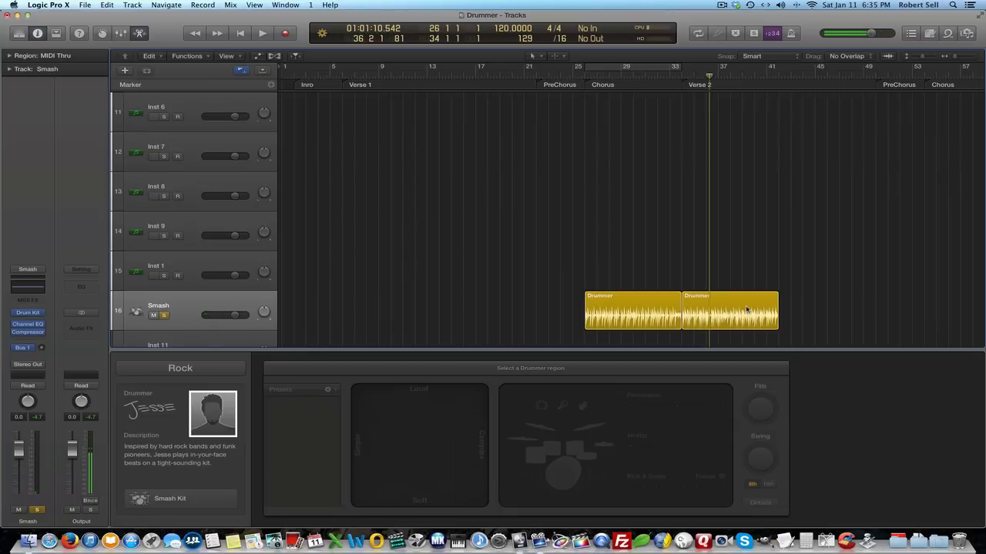
Open the Chorus Drummer region on the Smash track and examine its Drummer editor settings.
left_click(627, 306)
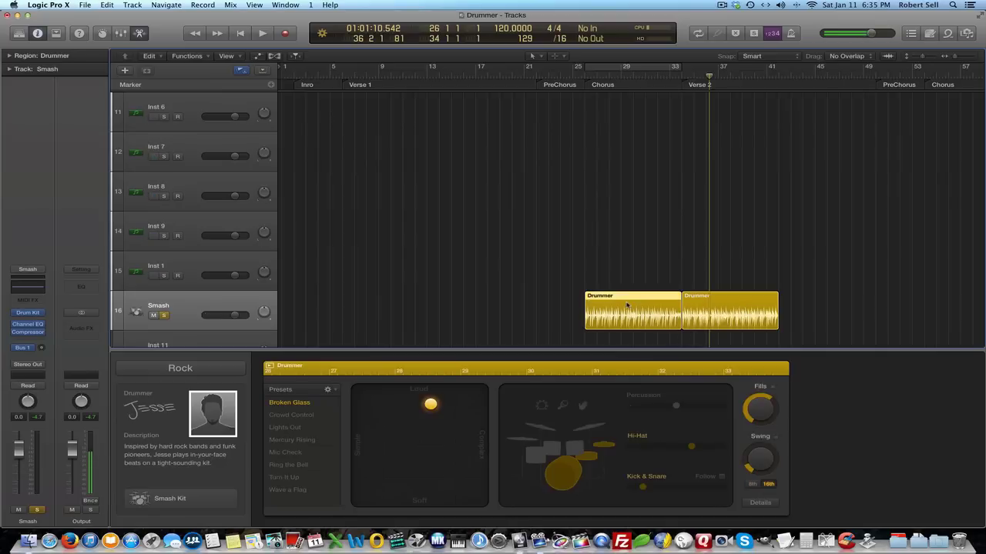
left_click(743, 272)
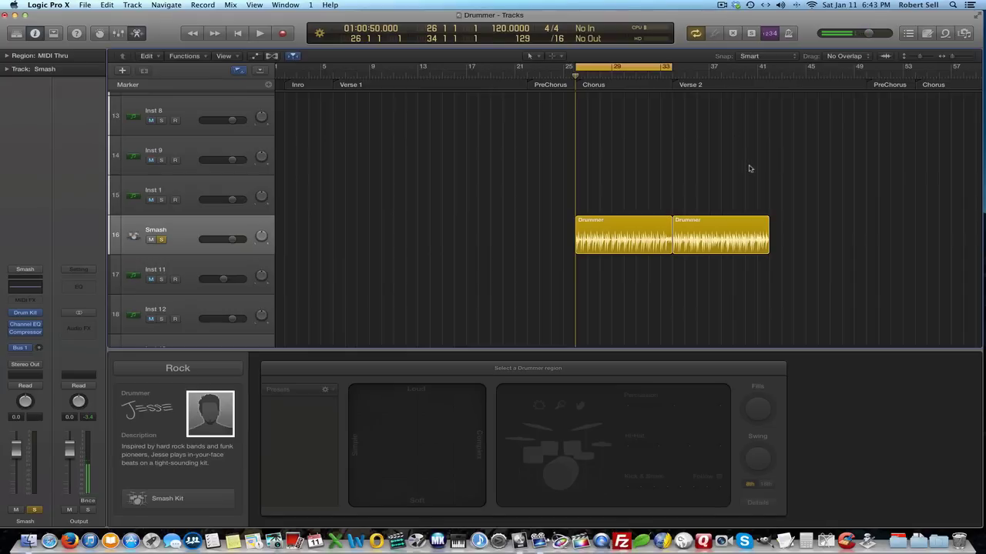
scroll(749, 169, "left", 1)
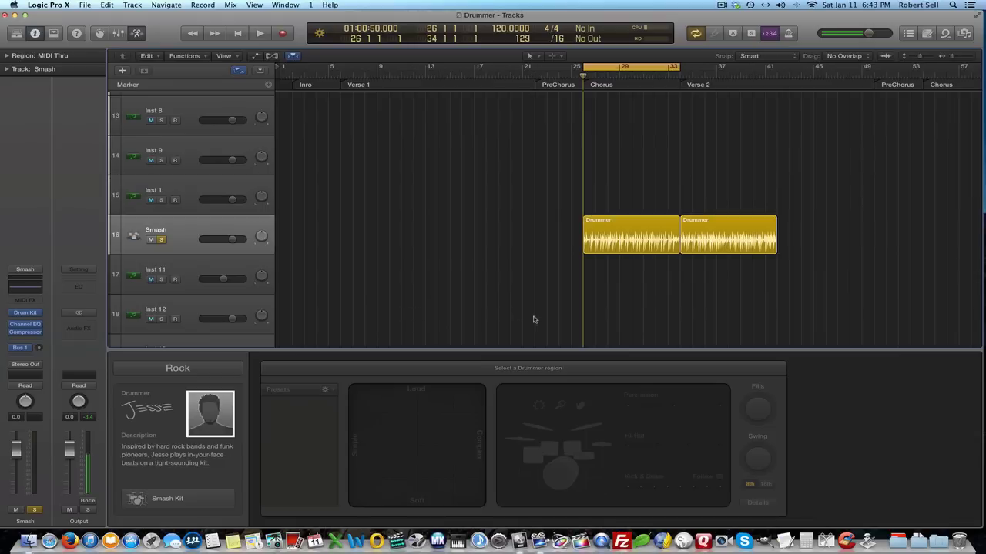
double_click(637, 245)
double_click(649, 243)
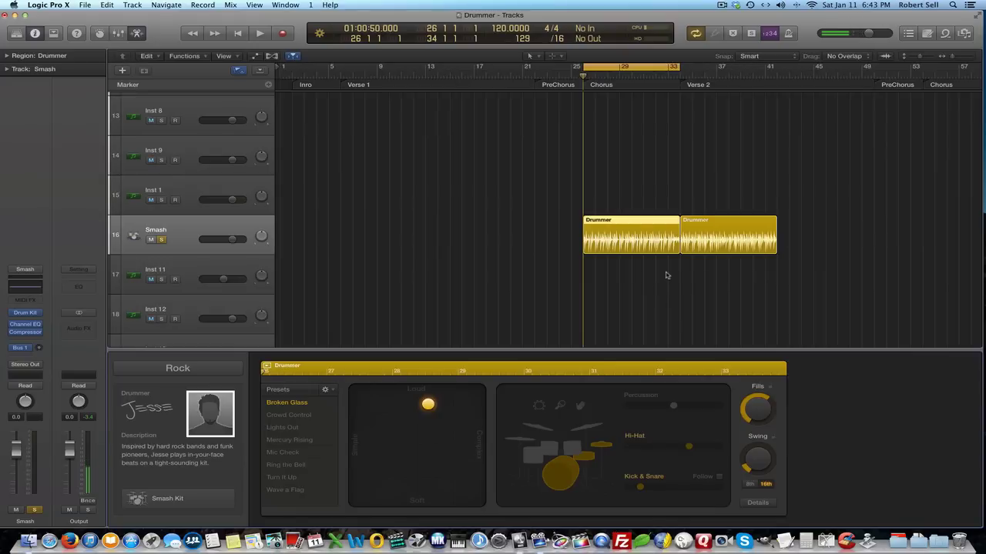
Copy the Chorus Drummer region from the Smash track onto the Inst 11 track and inspect its notes in the Piano Roll.
left_click(630, 246)
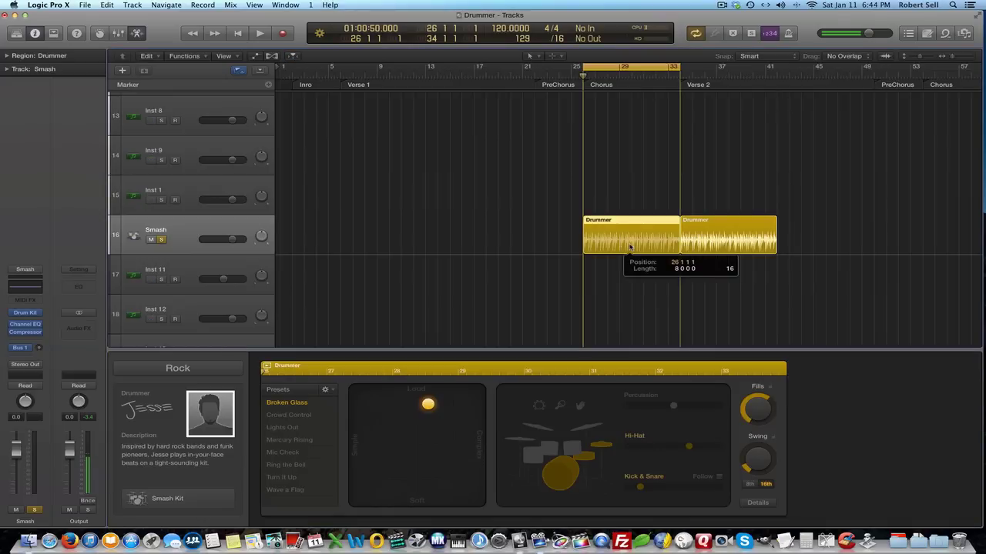
left_click_drag(630, 246, 629, 266)
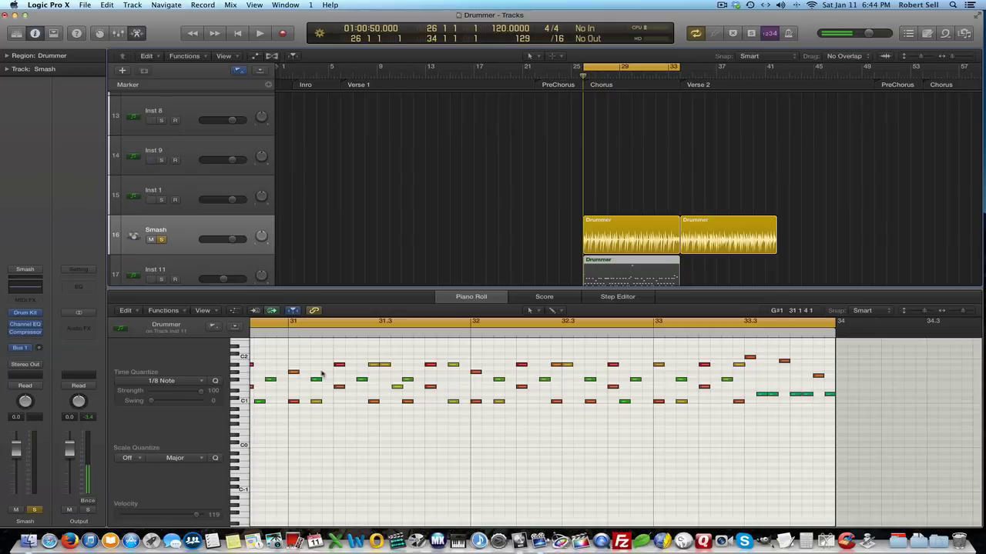
scroll(621, 438, "left", 10)
scroll(604, 436, "left", 15)
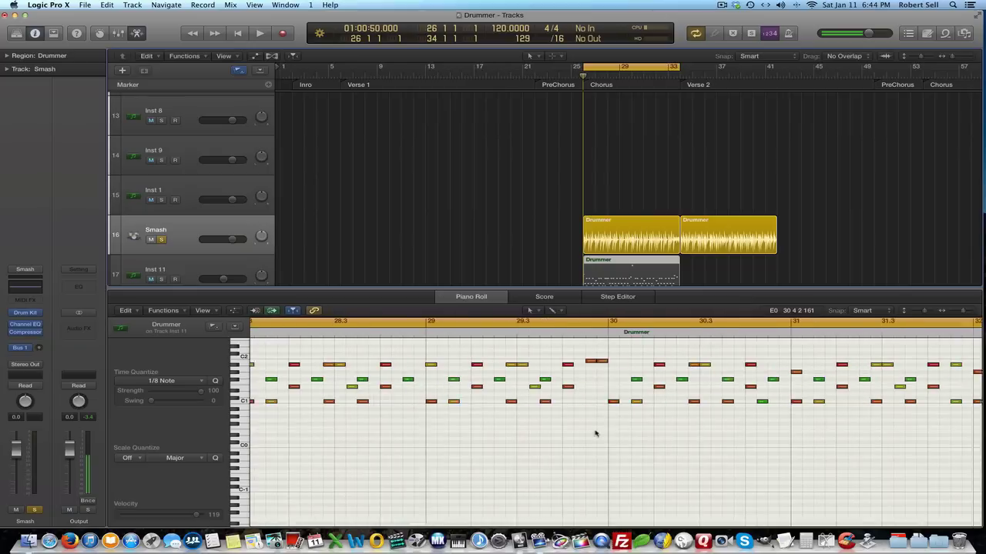
scroll(595, 433, "left", 1)
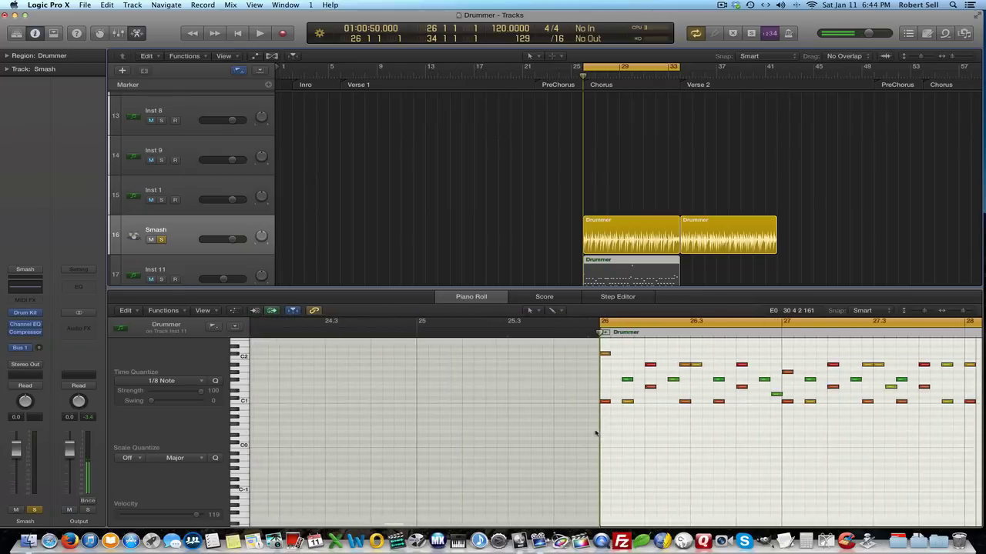
scroll(594, 431, "right", 3)
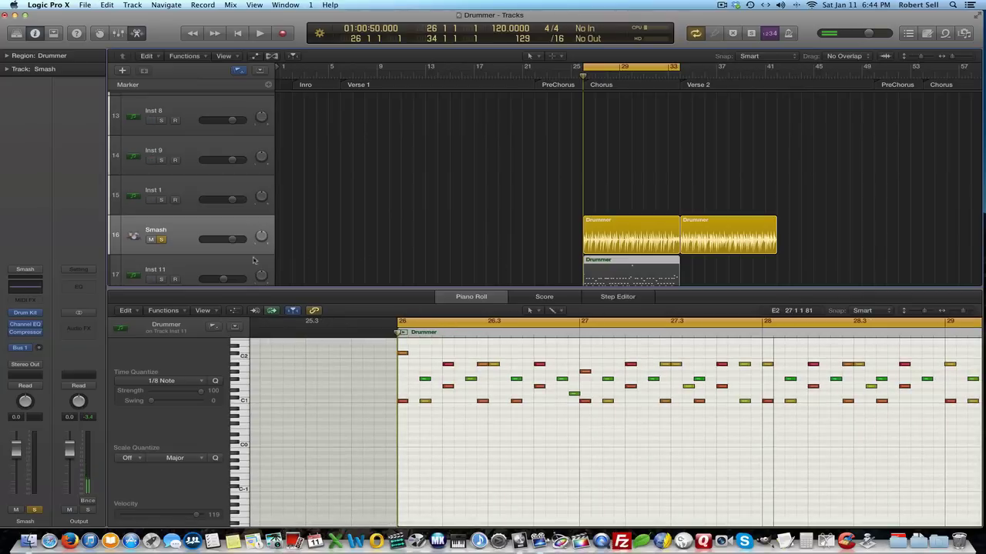
Unsolo the Smash track, solo and select Inst 11, and play back its MIDI region.
left_click(160, 239)
left_click(161, 279)
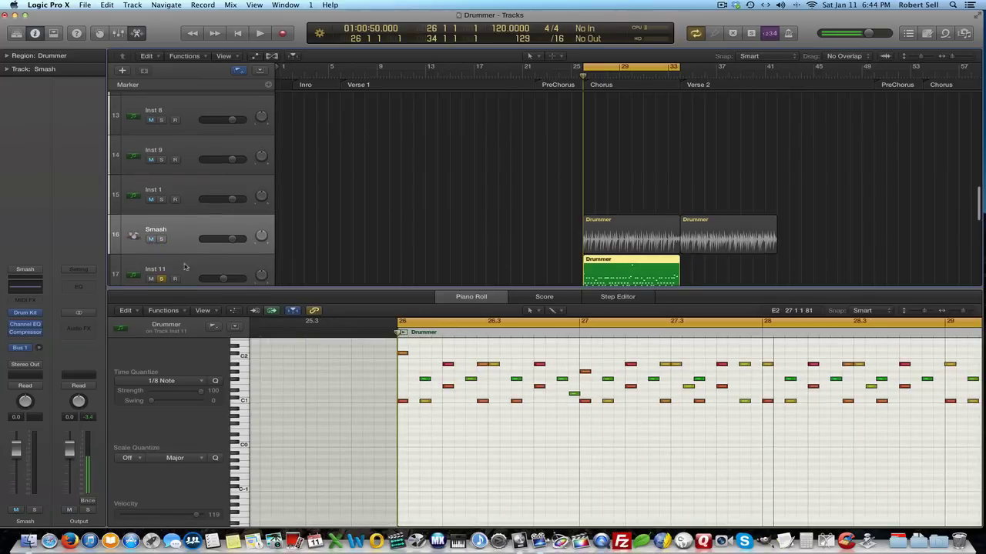
left_click(186, 267)
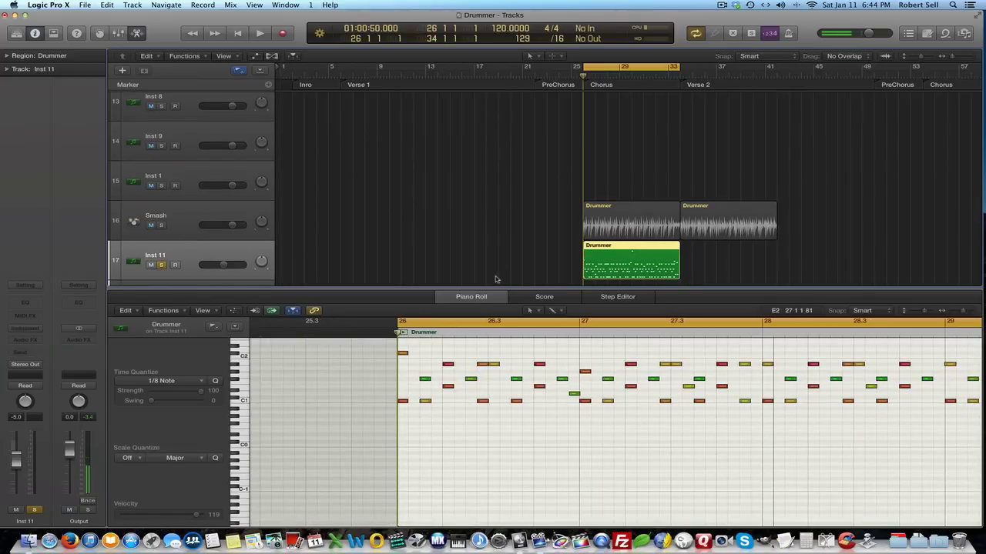
key("space")
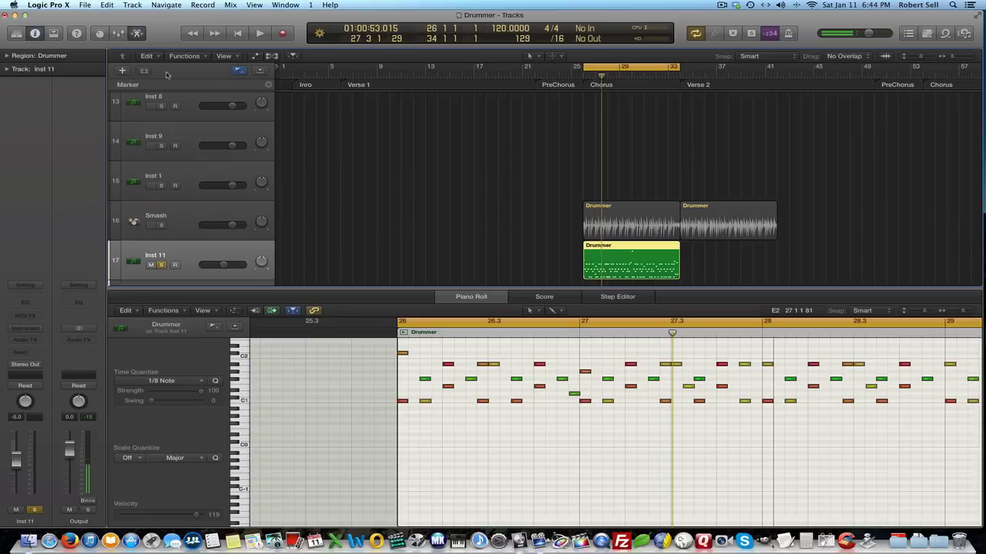
Create one software instrument track below Inst 11 with output 1 + 2 and hide the Library.
left_click(122, 70)
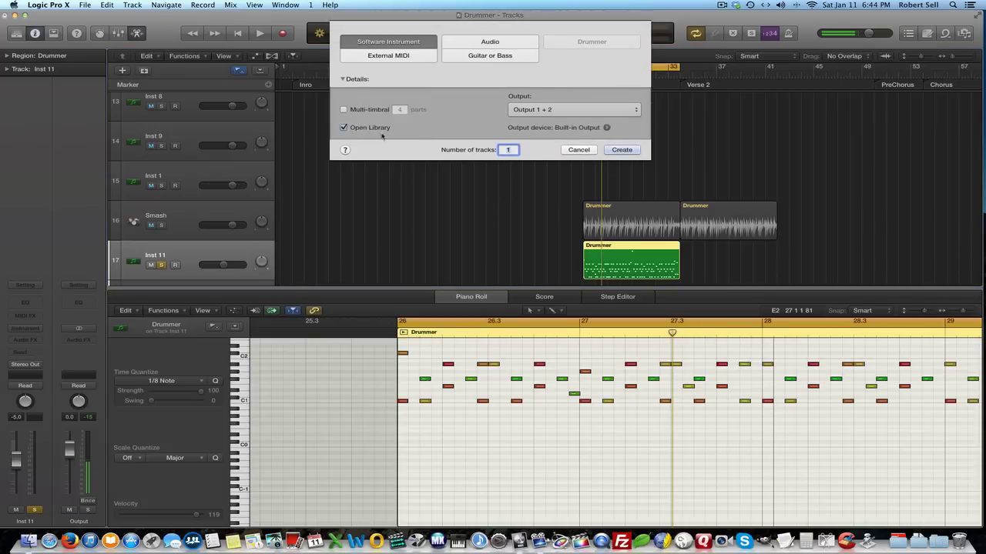
left_click(629, 151)
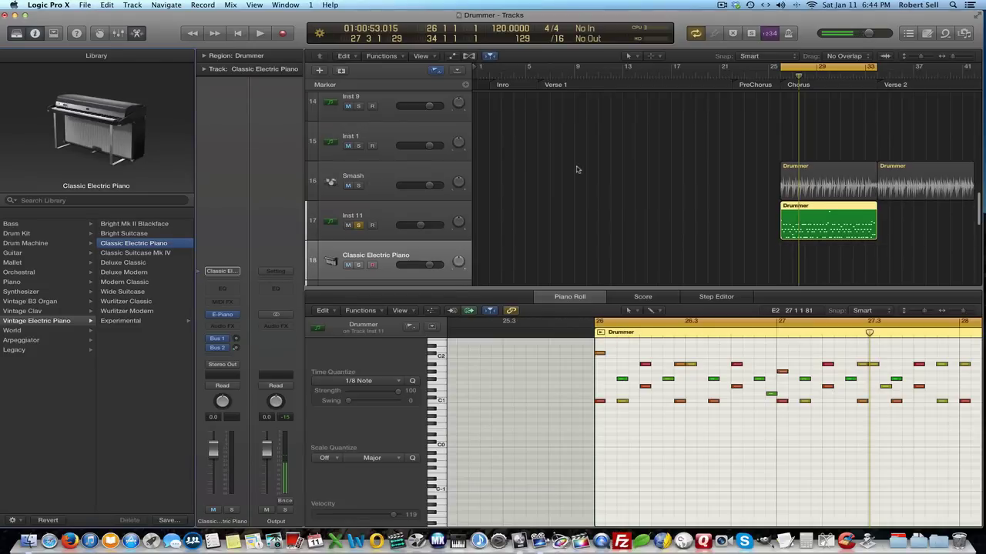
left_click(16, 33)
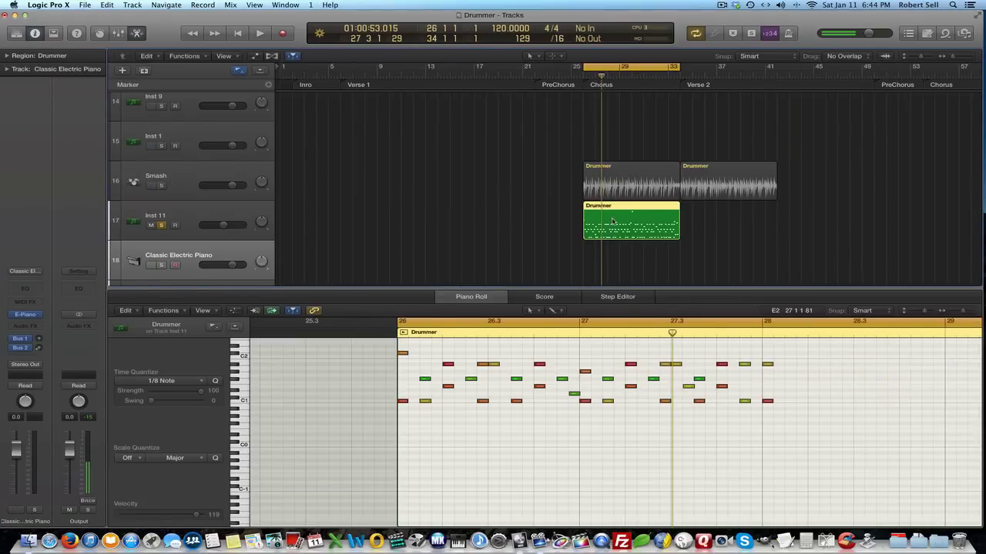
Move the MIDI drum region from Inst 11 onto the Classic Electric Piano track and play it back.
left_click_drag(614, 221, 616, 257)
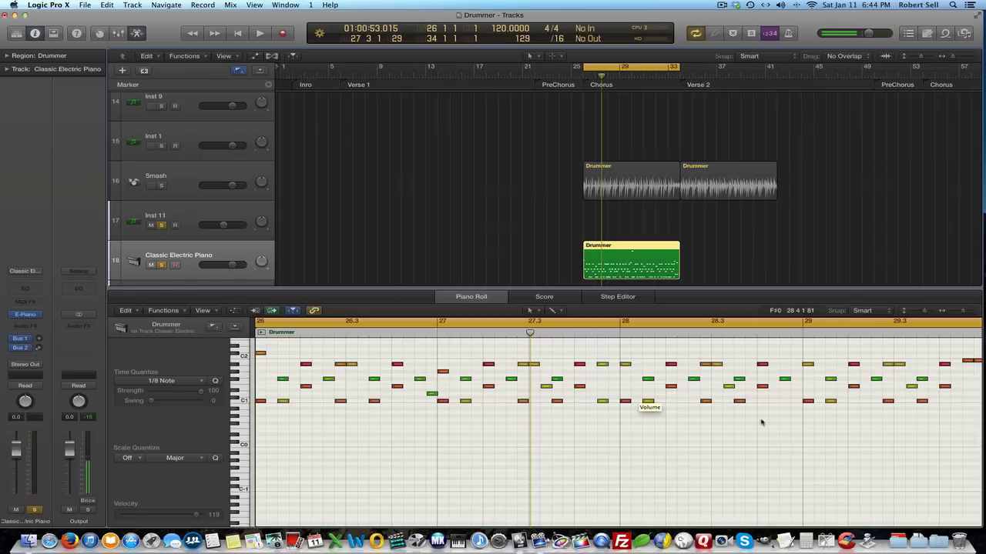
key("space")
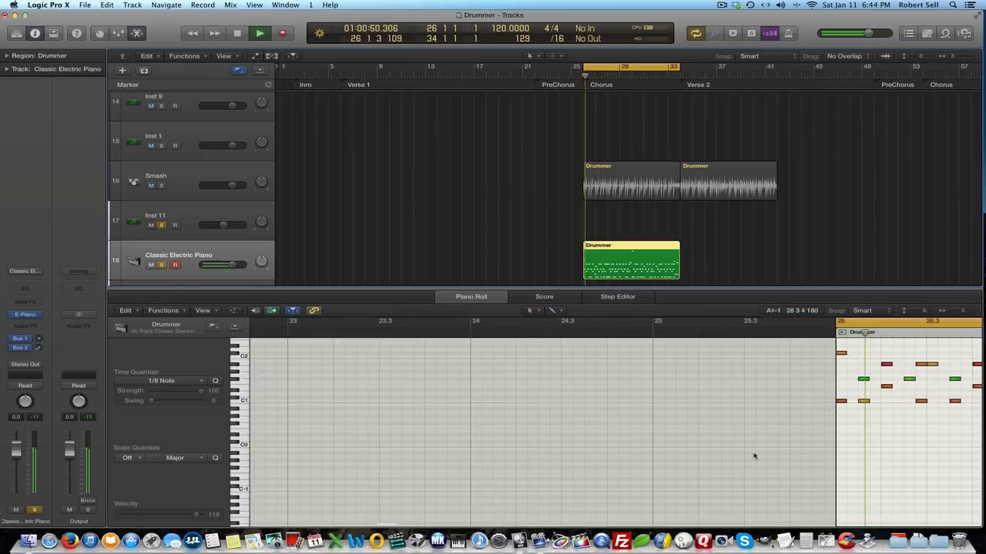
key("space")
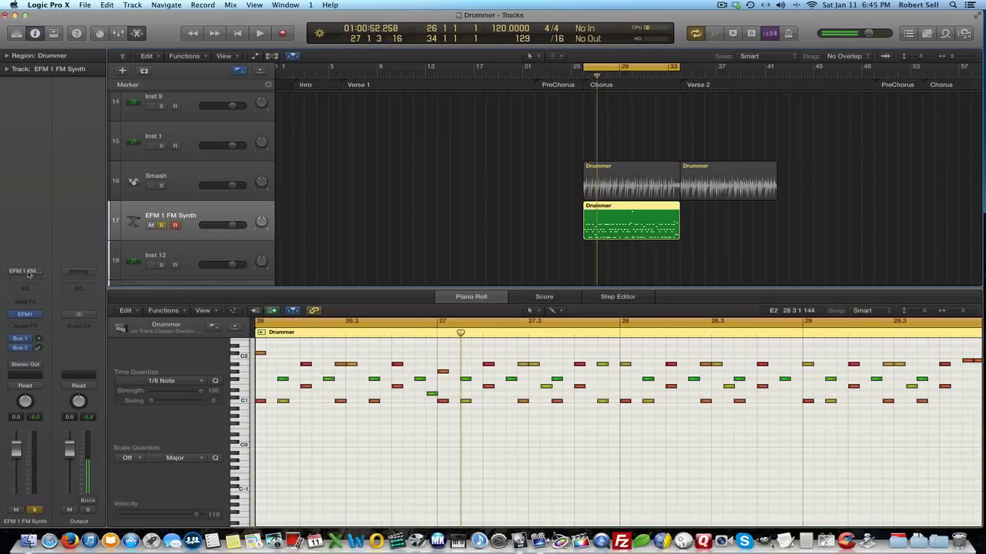
Reset the channel strip of the EFM 1 FM Synth track.
left_click(29, 273)
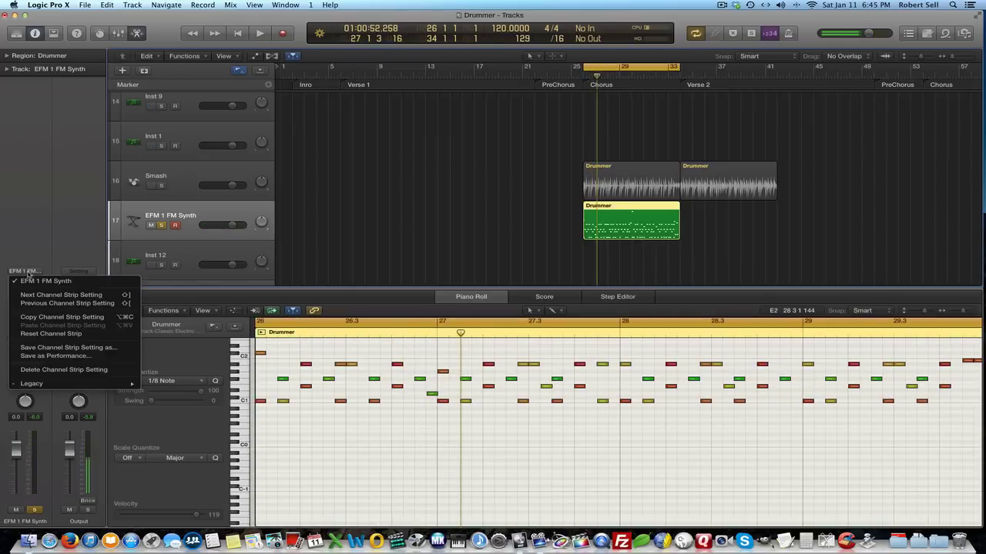
left_click(51, 334)
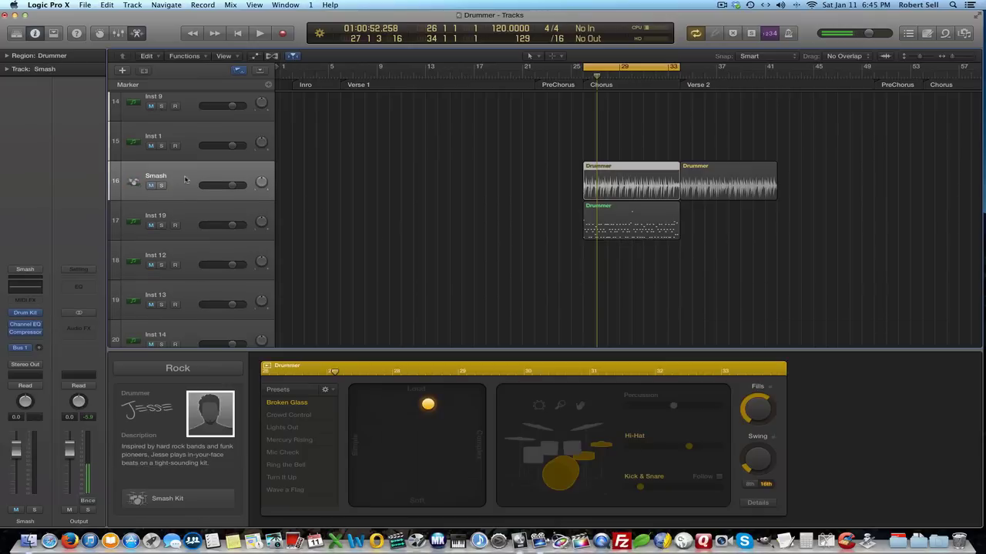
Open the drum kit instrument on the Smash track, check which kit it uses, and close it.
left_click(185, 179)
left_click(24, 315)
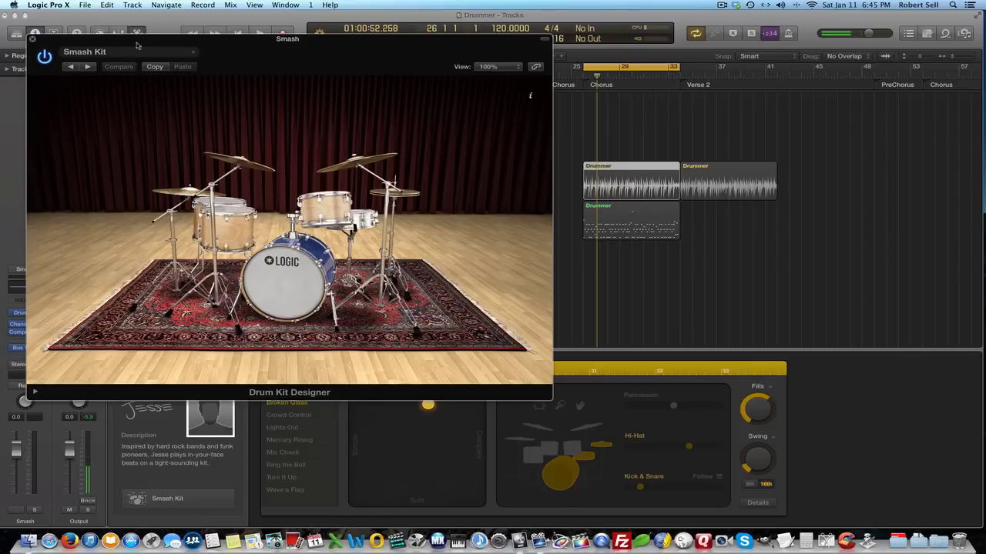
left_click(32, 39)
Solo the Inst 19 track and insert a stereo Drum Kit Designer on it with the Smash Kit preset.
left_click(182, 221)
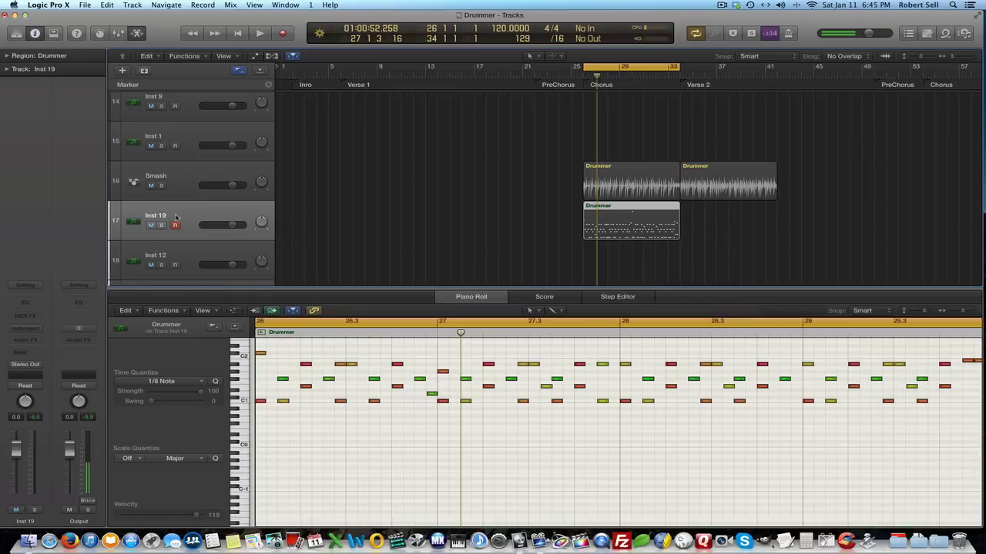
left_click(162, 225)
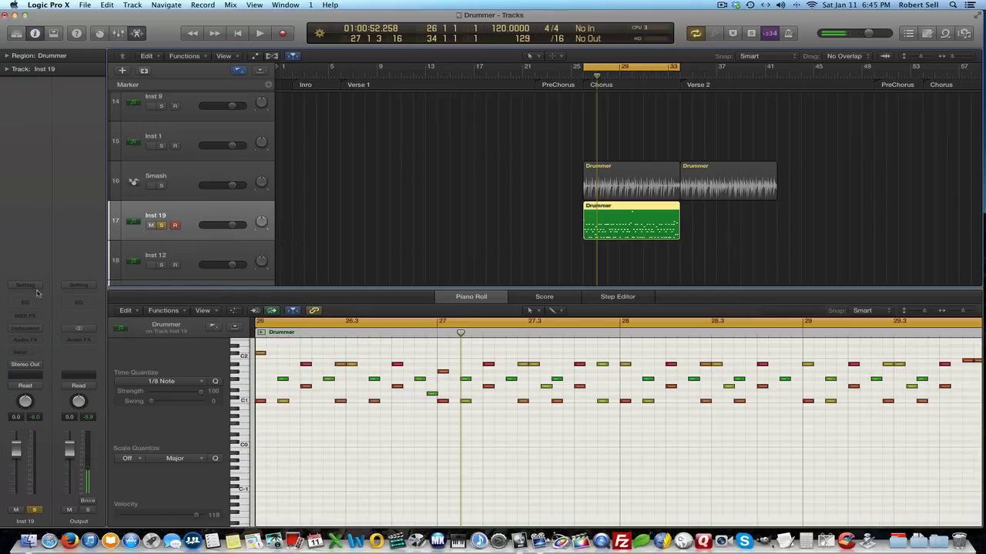
left_click(29, 331)
mouse_move(36, 348)
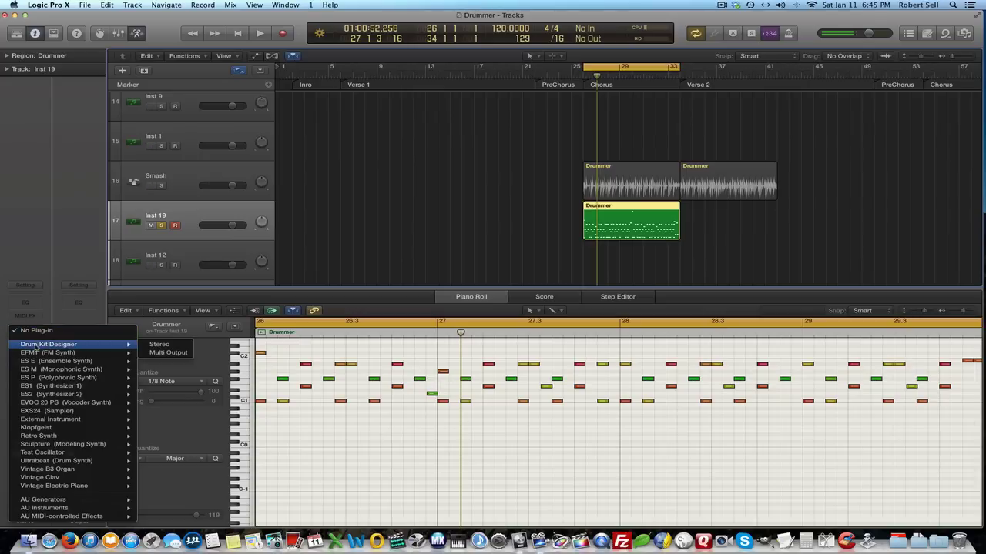
left_click(162, 345)
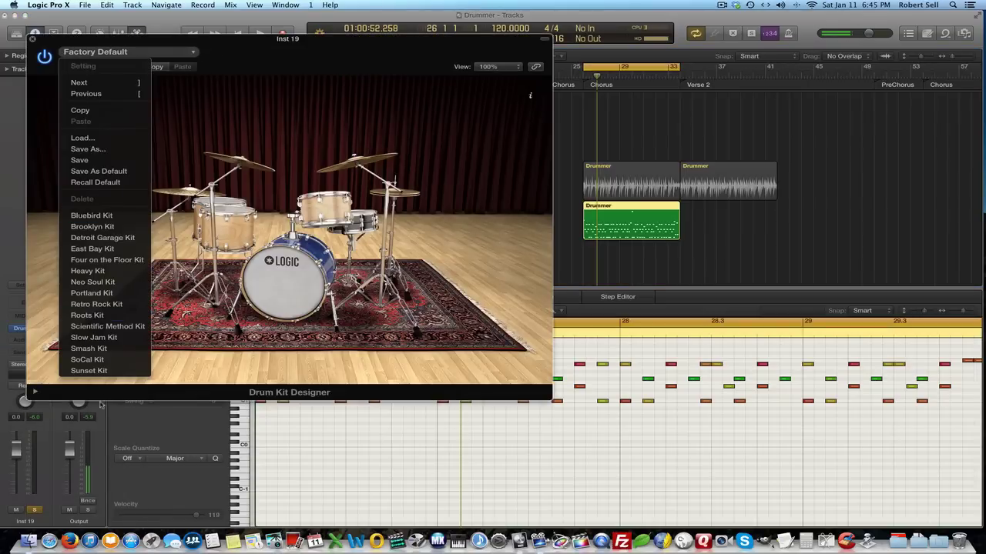
left_click(101, 351)
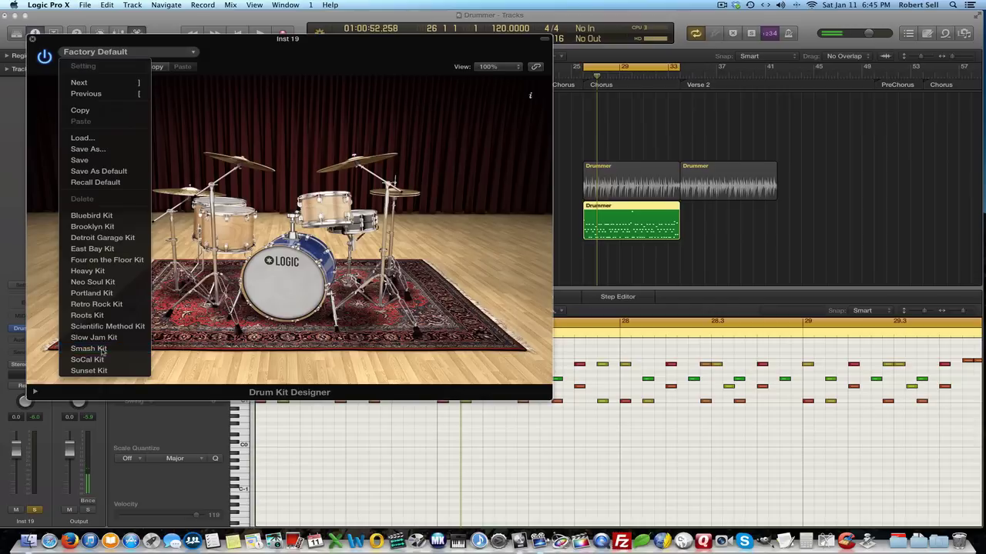
left_click(31, 38)
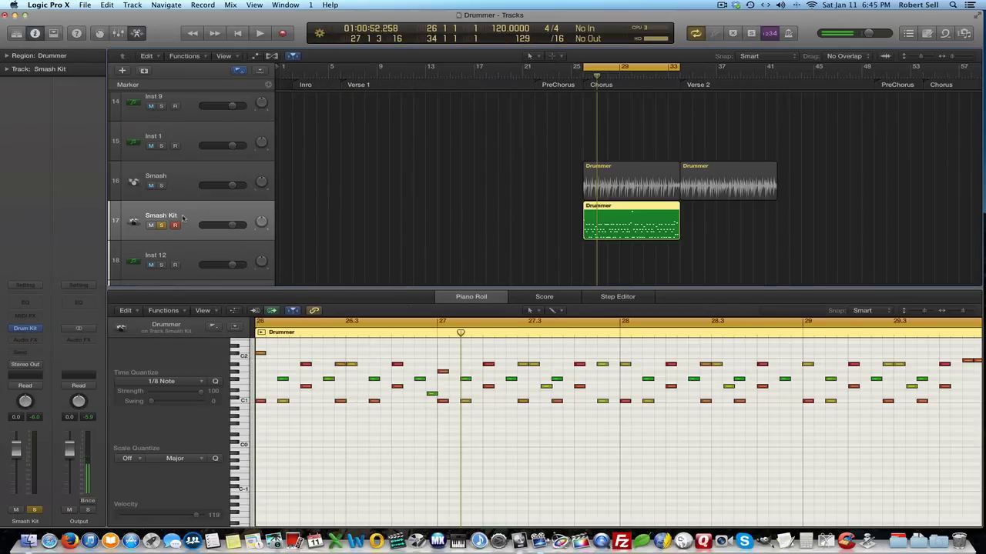
Play back the Smash Kit MIDI region, then mute and unsolo its track and solo the Smash track instead.
key("space")
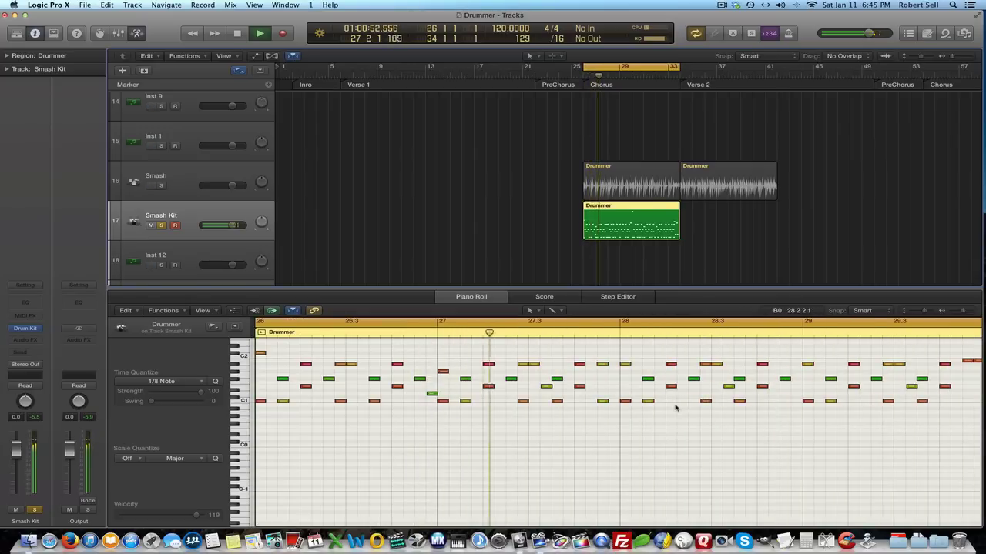
left_click(161, 226)
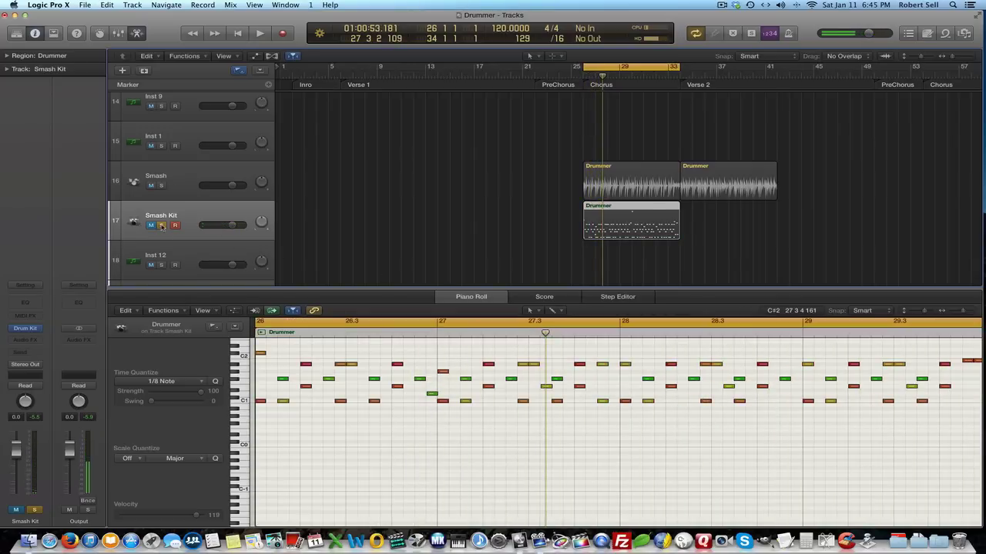
left_click(162, 186)
left_click(184, 183)
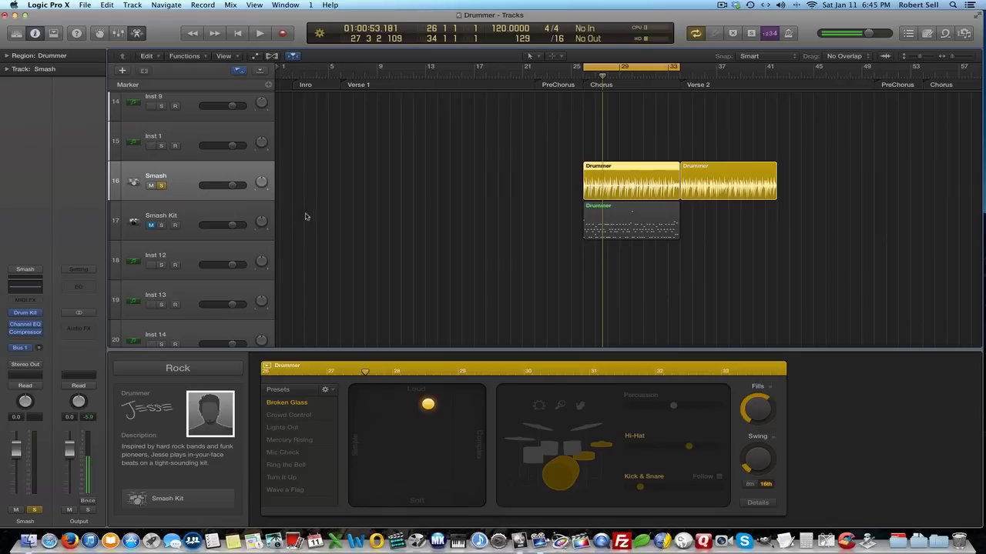
Play back the soloed Smash track, then unsolo it and solo the unmuted Smash Kit track instead.
key("space")
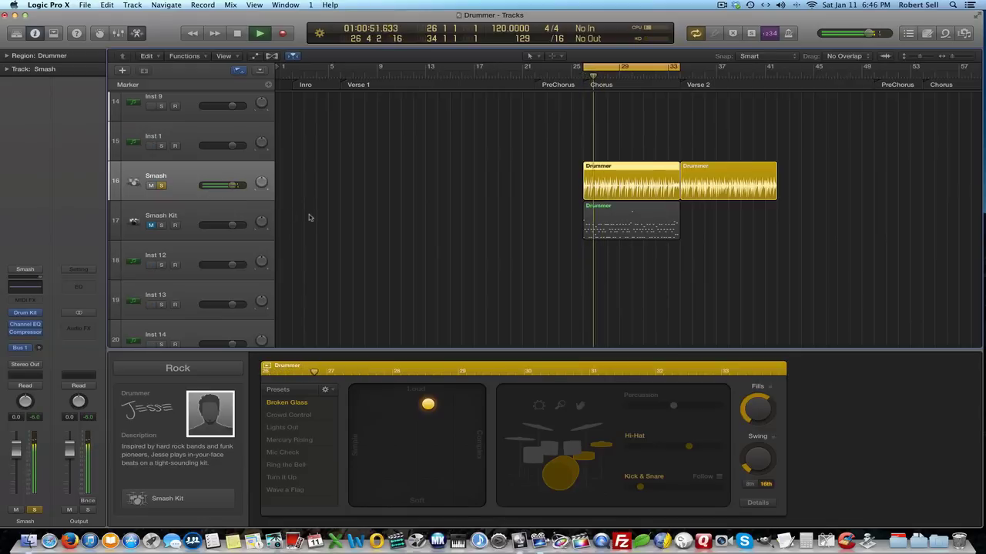
key("space")
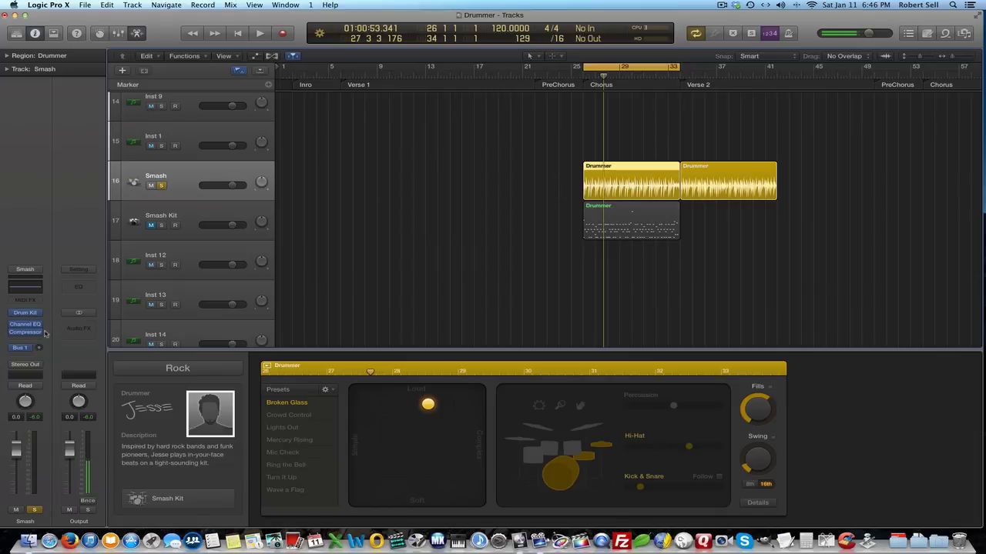
mouse_move(21, 352)
left_click(185, 213)
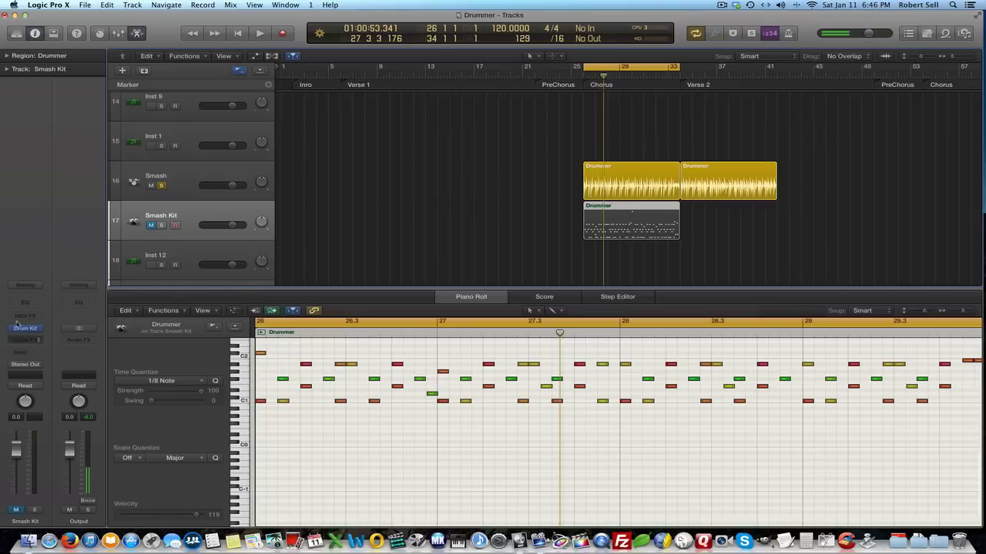
left_click(161, 185)
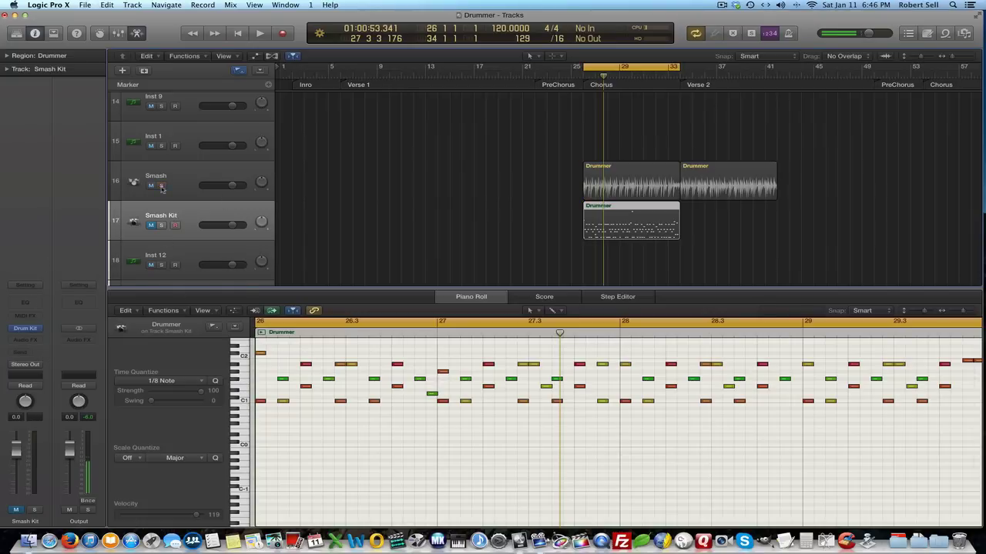
left_click(161, 225)
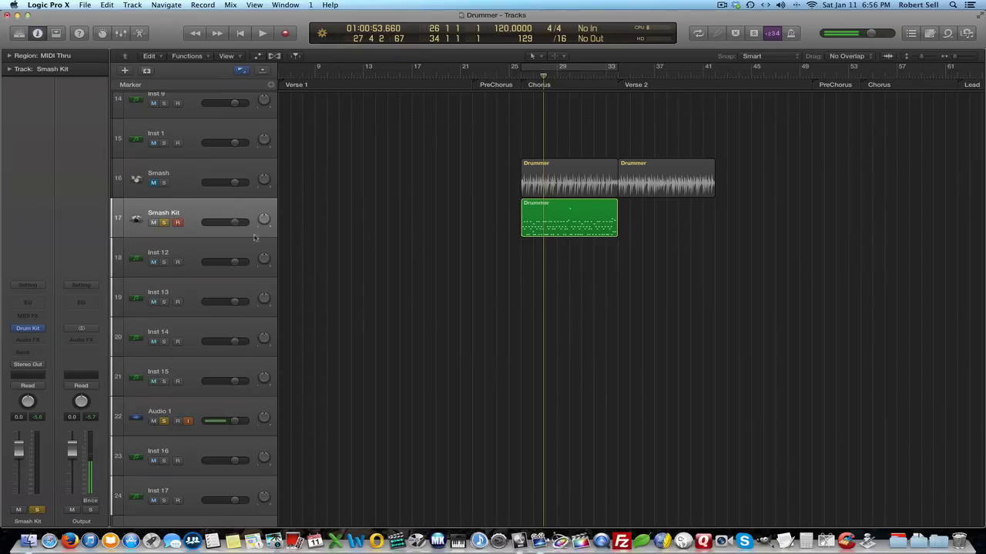
Copy the Smash Kit MIDI region twice so that three identical regions run end to end from bar 26.
left_click(232, 213)
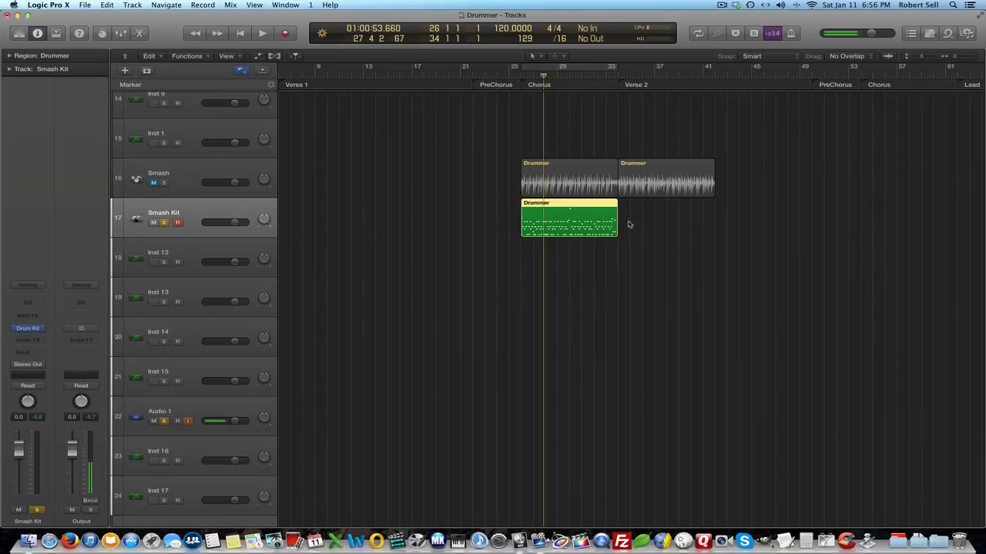
left_click_drag(590, 225, 766, 224)
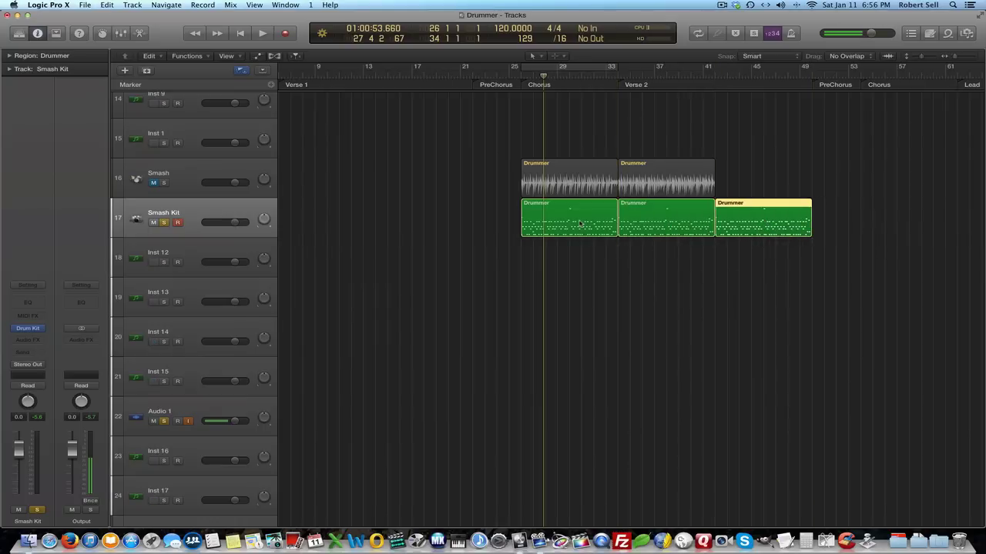
left_click(652, 215)
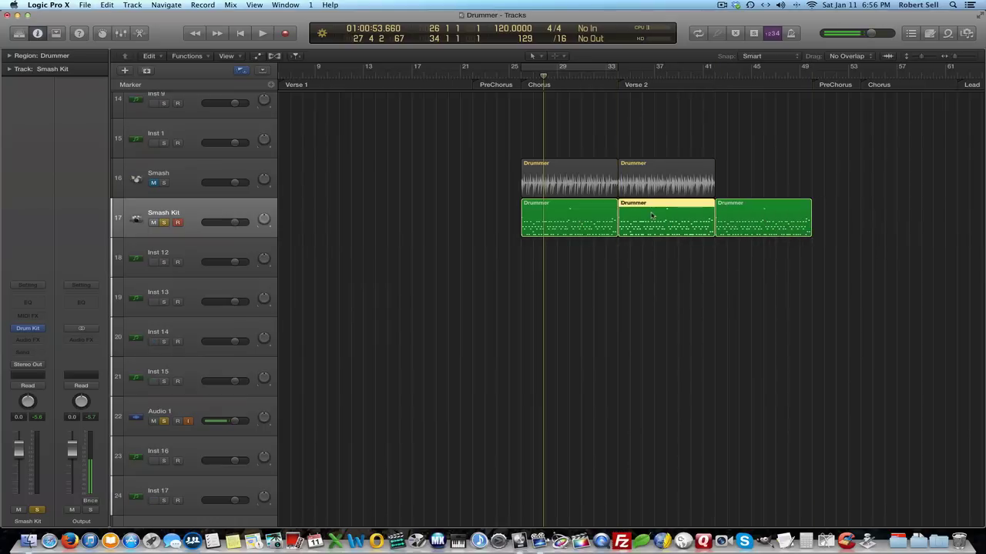
left_click(780, 220)
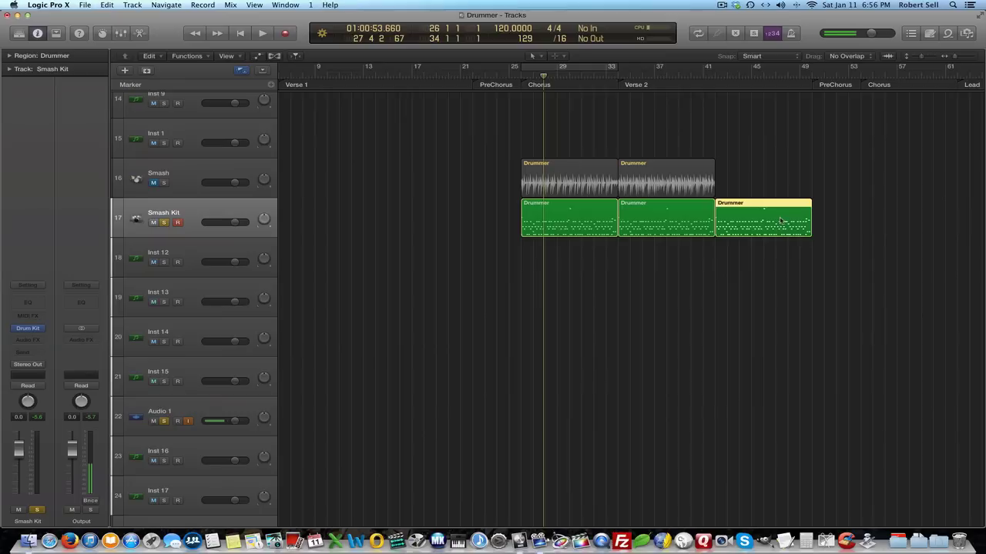
left_click(559, 220)
left_click(660, 217)
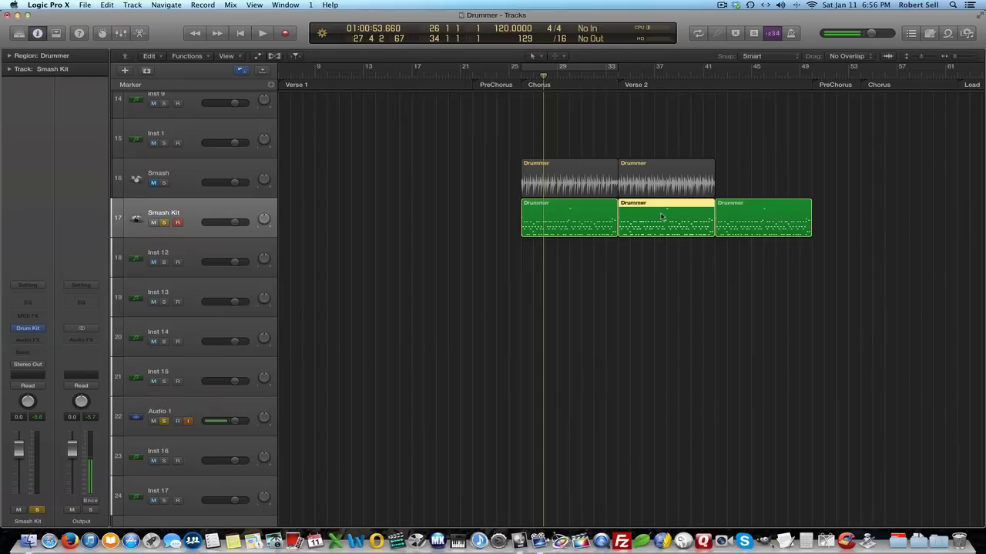
left_click(578, 224)
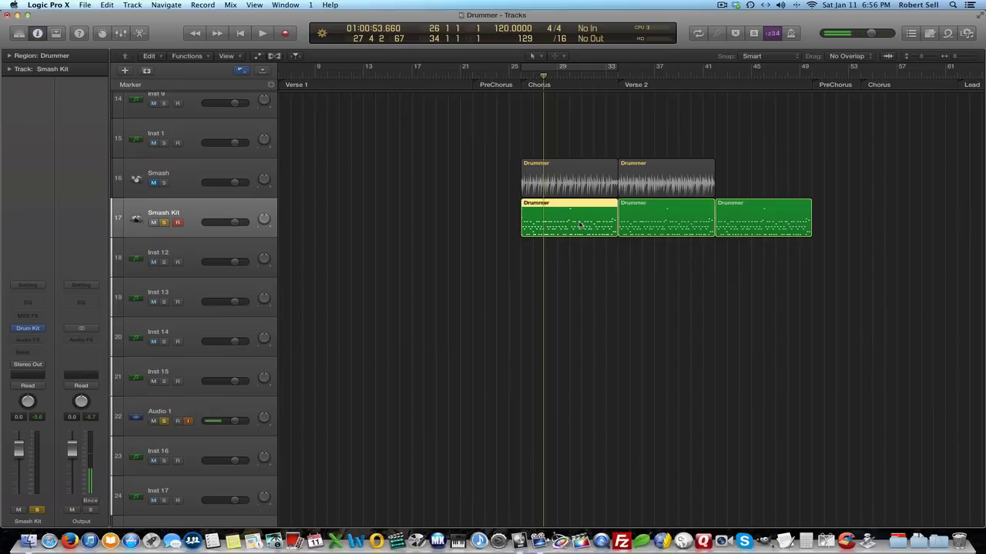
Play back the first Smash Kit region from bar 26.
left_click(523, 74)
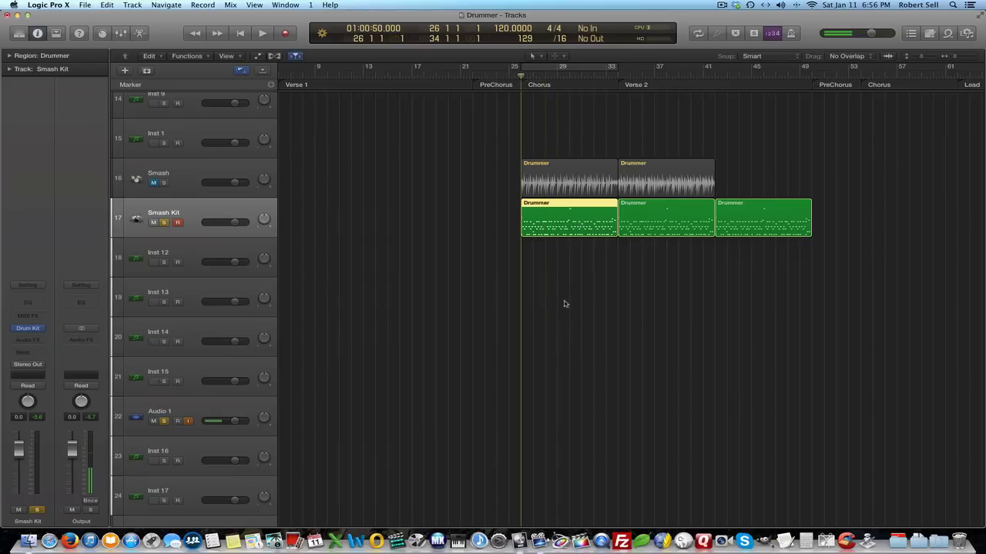
key("space")
key("space")
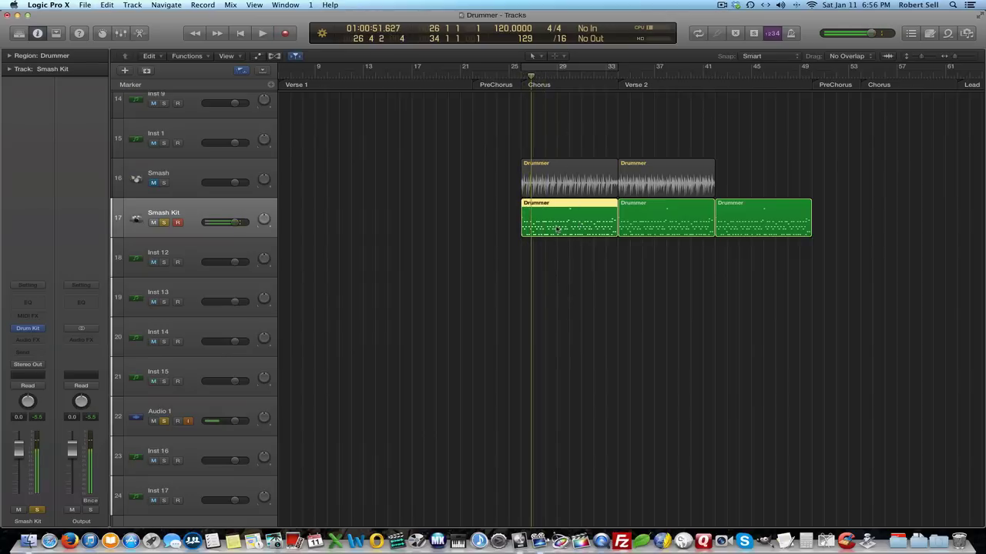
Open the first Smash Kit region in the Piano Roll and delete all of its E1 notes.
double_click(556, 229)
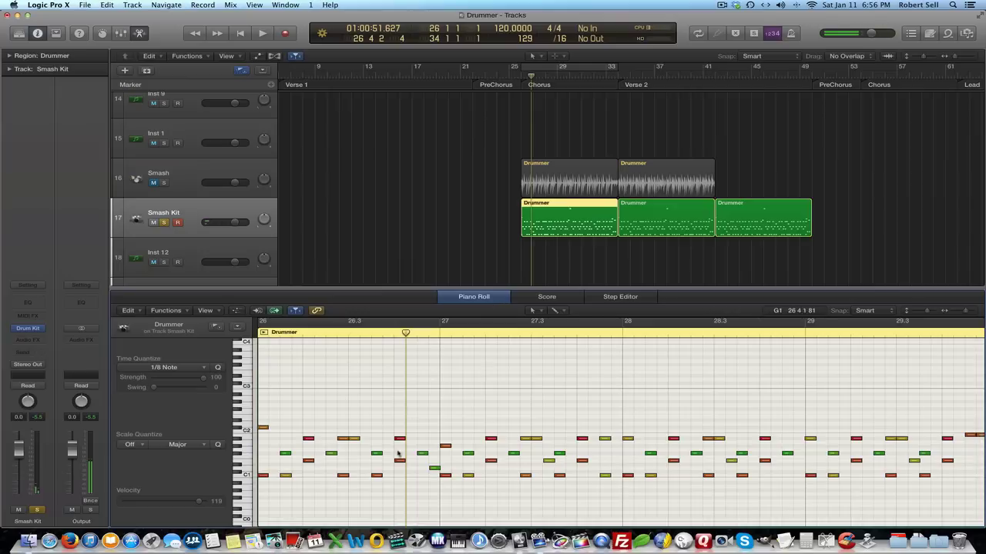
left_click(309, 461)
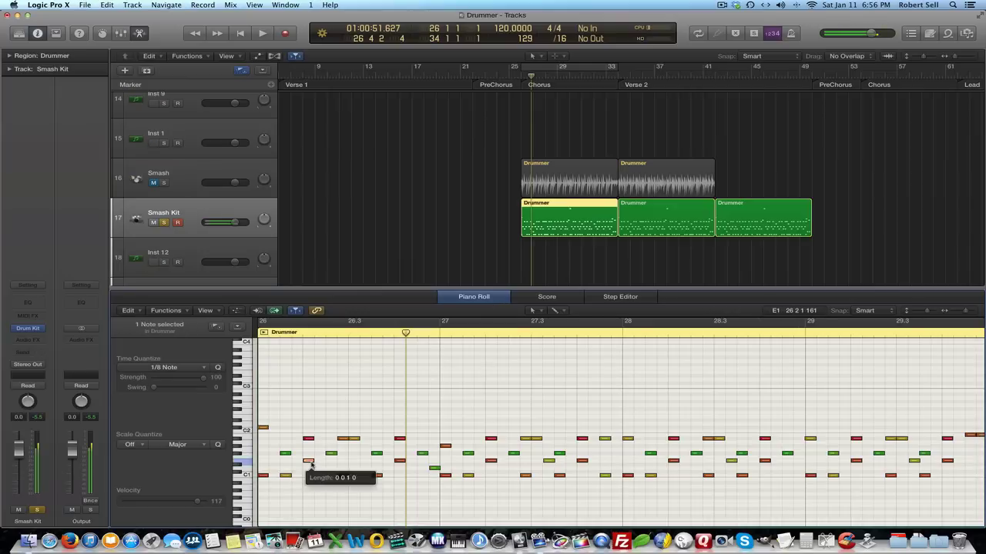
left_click(246, 464)
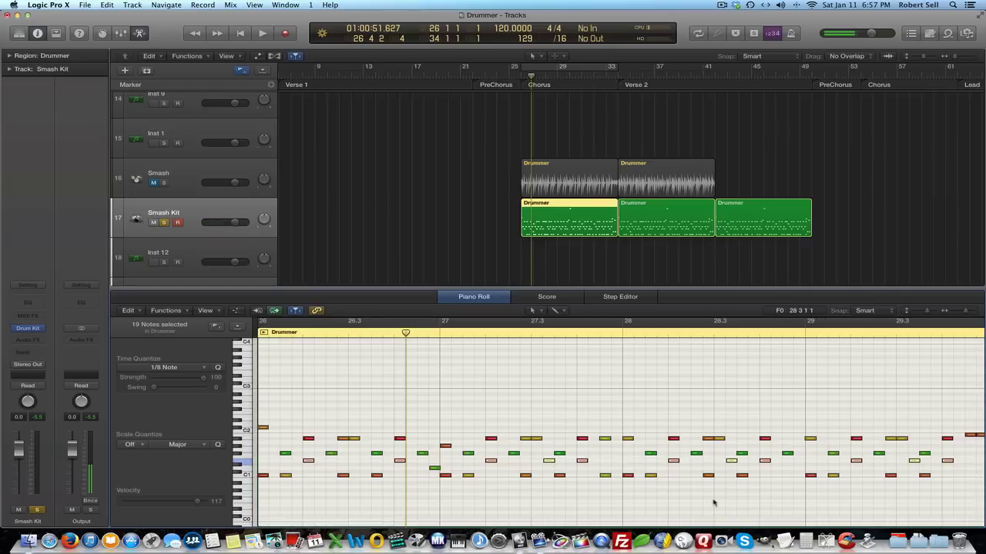
key("Delete")
Play back the edited first Smash Kit region from bar 26 to hear it without the E1 notes.
left_click(520, 79)
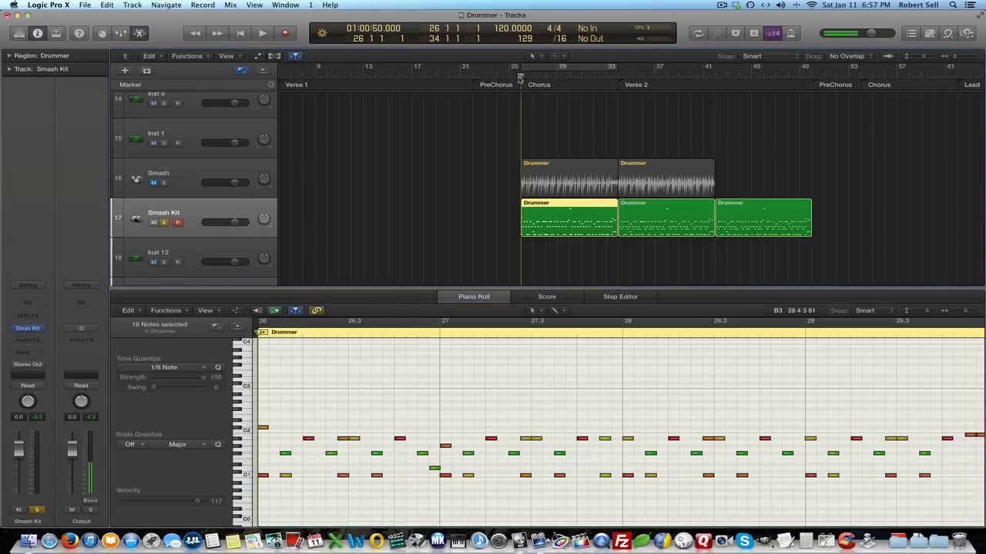
key("space")
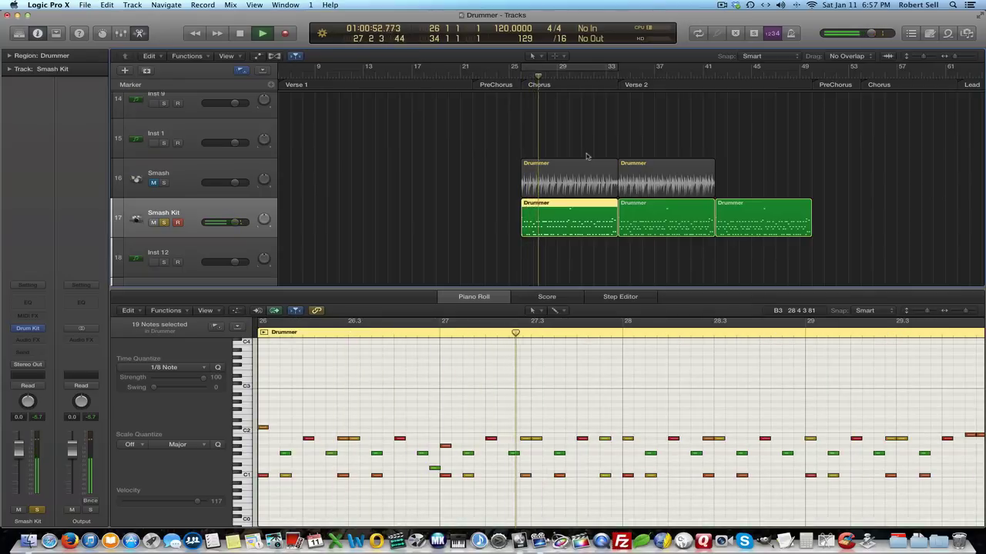
key("space")
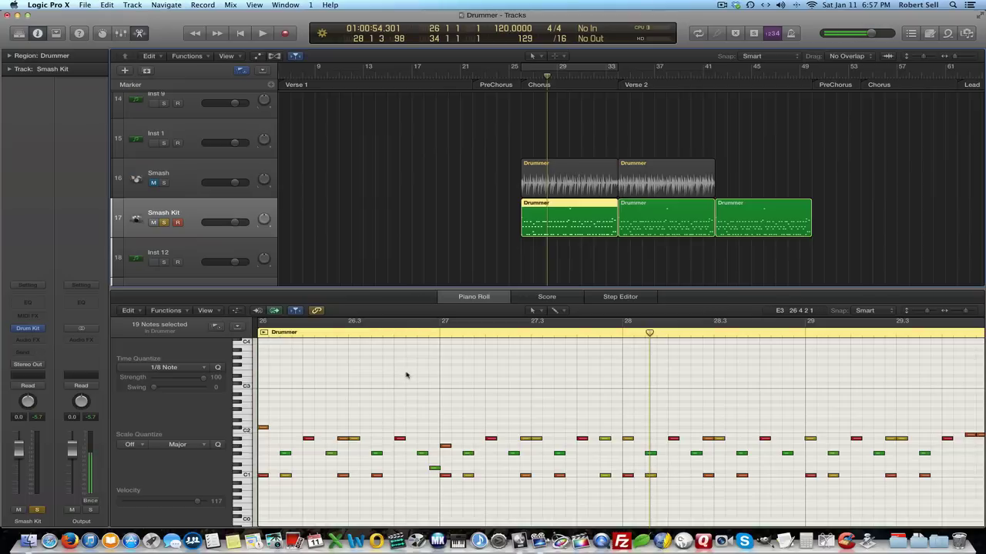
scroll(408, 375, "left", 5)
key("space")
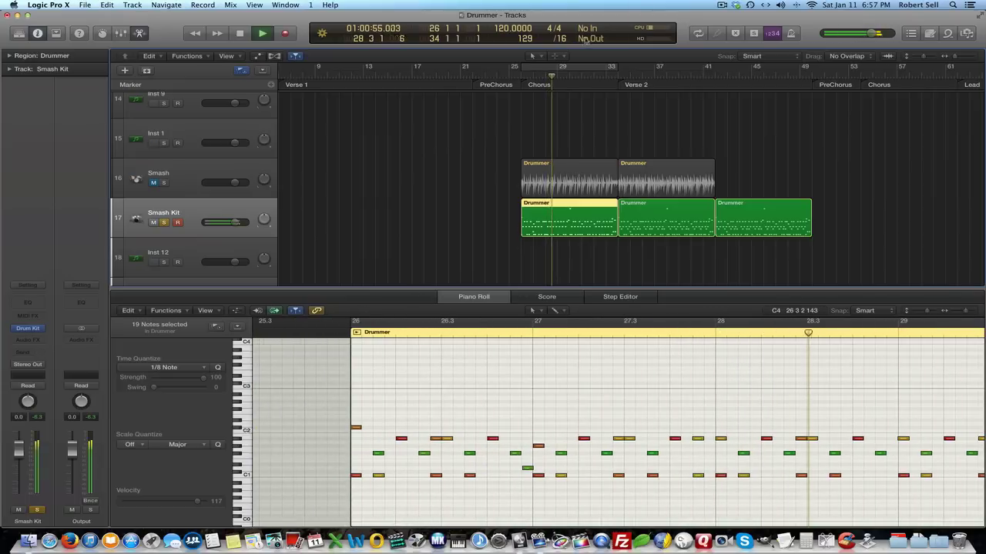
key("space")
Enable the cycle range over the chorus and delete the high note at the start of the first Smash Kit region.
left_click(600, 87)
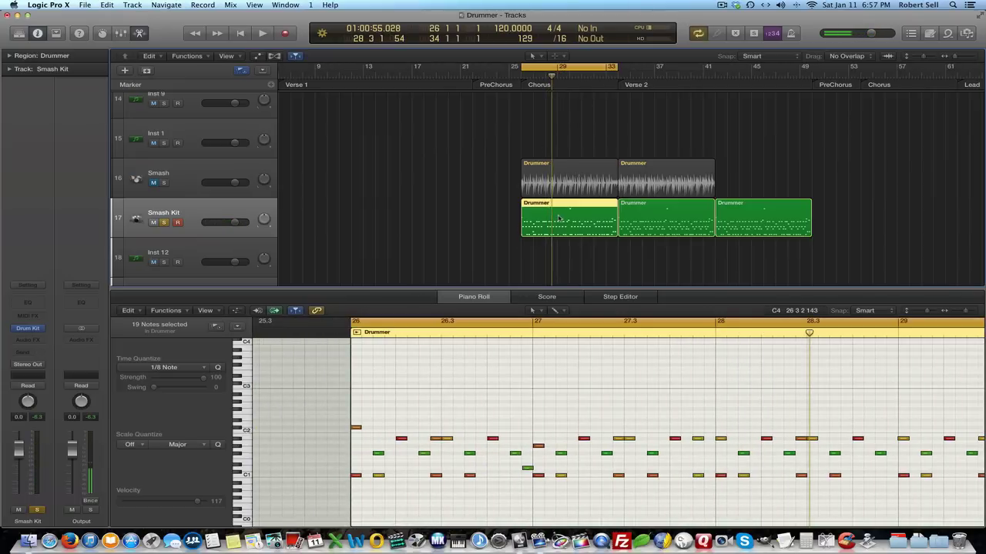
key("space")
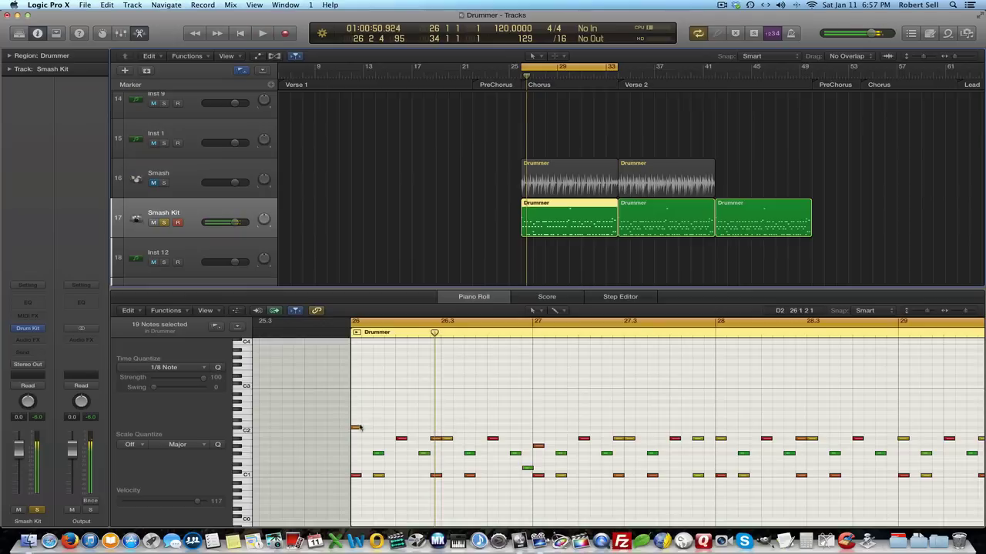
left_click(356, 428)
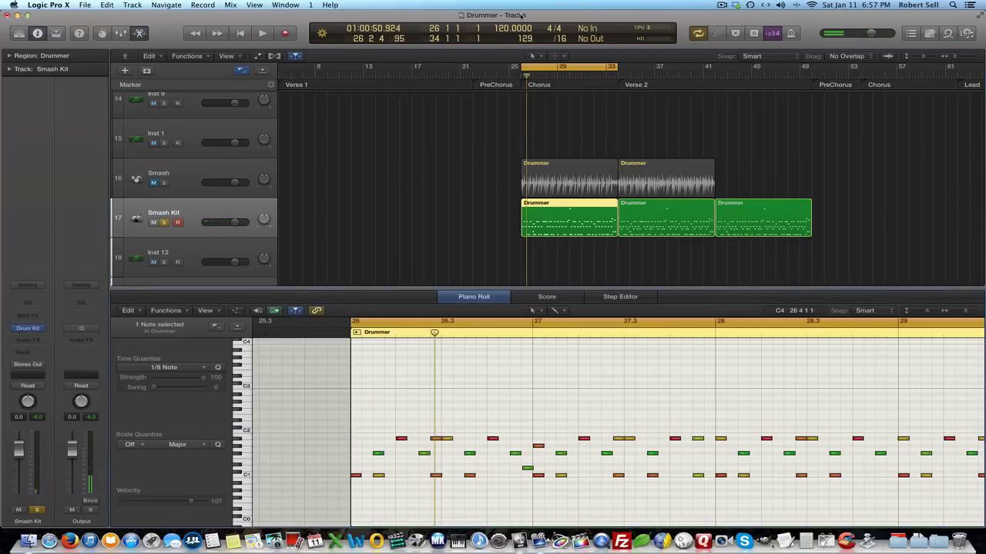
Play back the first Smash Kit region to hear it without its opening high note.
key("space")
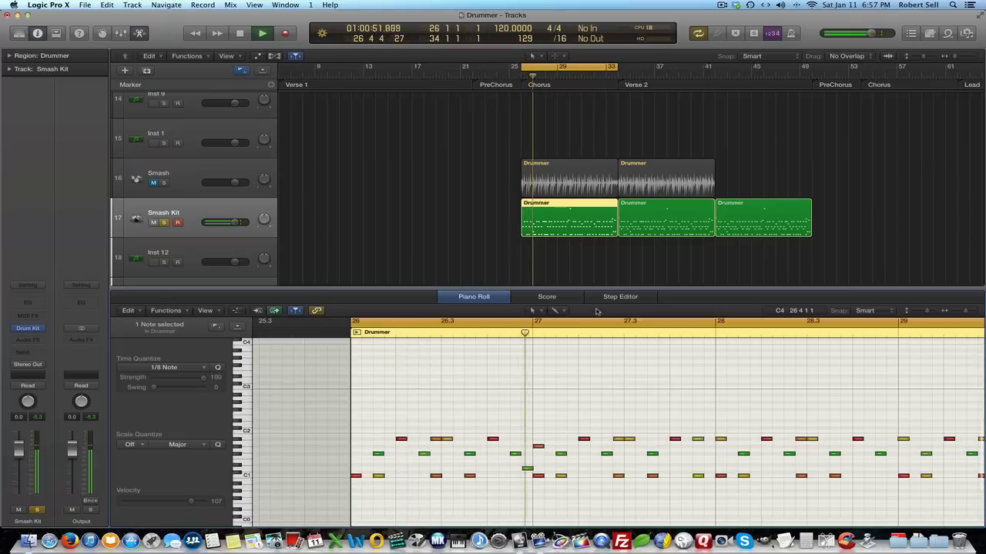
key("space")
scroll(580, 346, "right", 2)
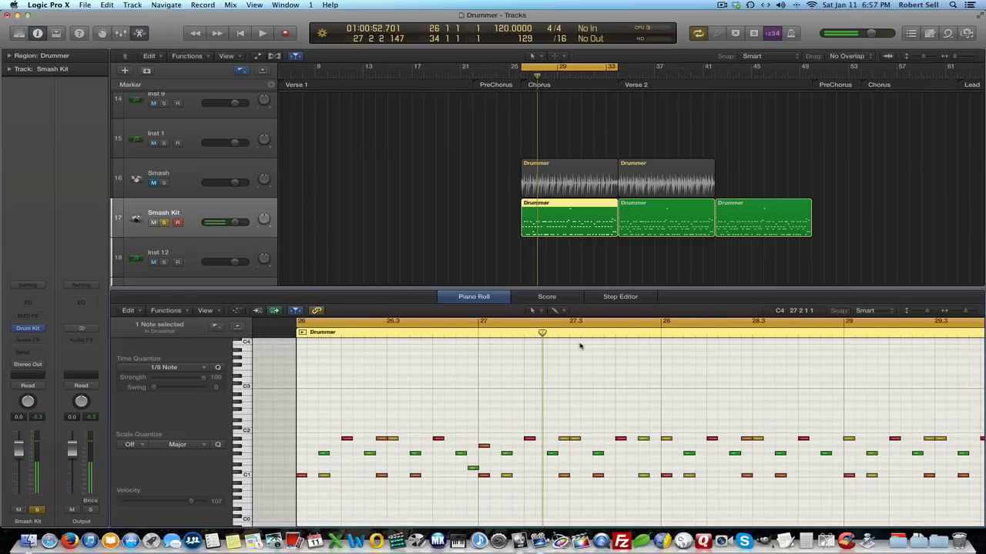
Turn off the cycle range and play back from bars 33 and 41 through the transitions into the copied regions.
left_click(612, 77)
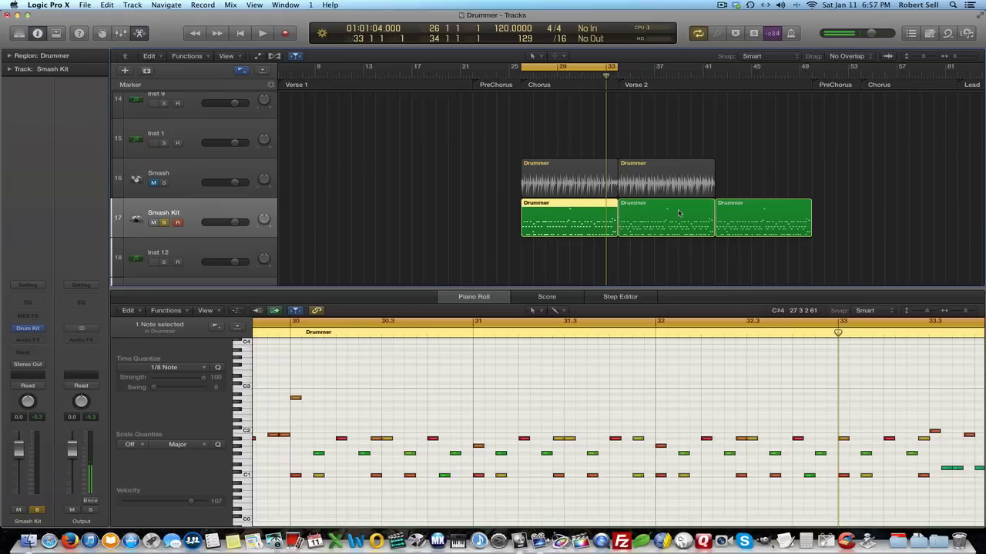
key("c")
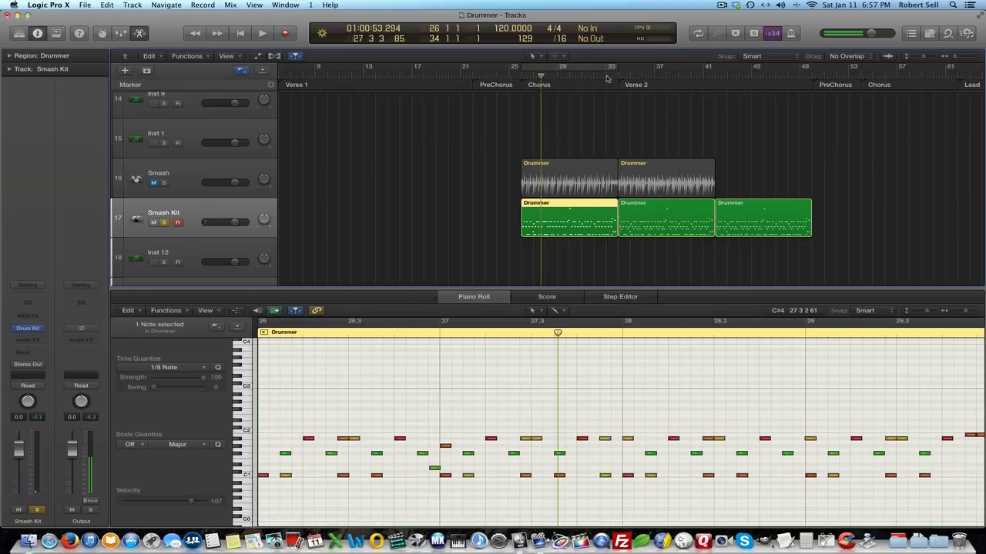
key("space")
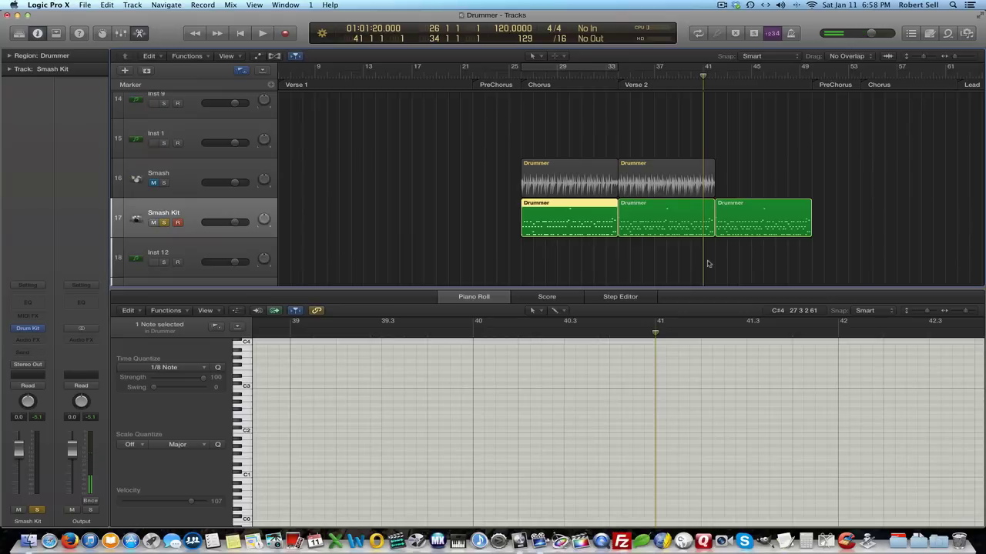
key("space")
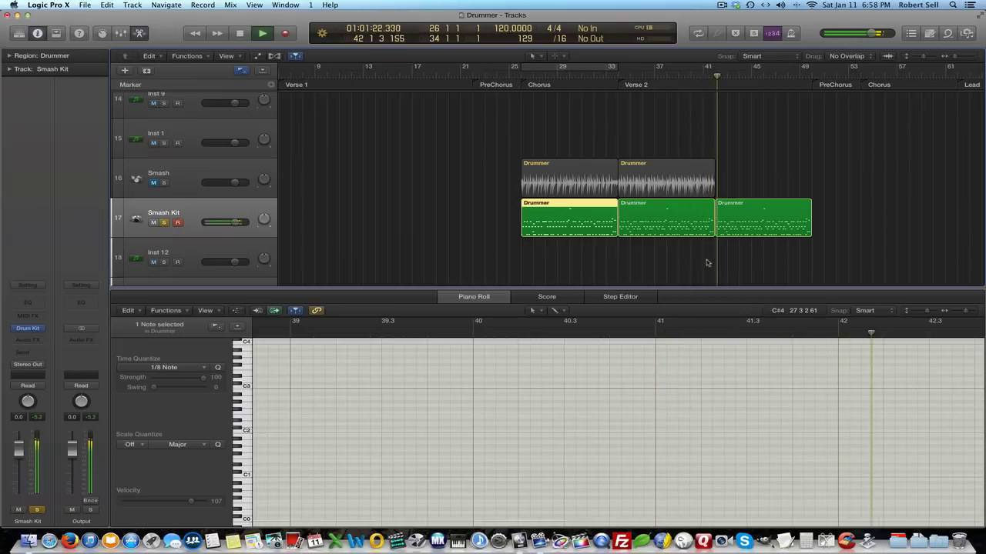
Return the playhead to bar 26 and compare the notes of the third, second and first Smash Kit regions in the Piano Roll.
left_click(761, 227)
left_click(720, 251)
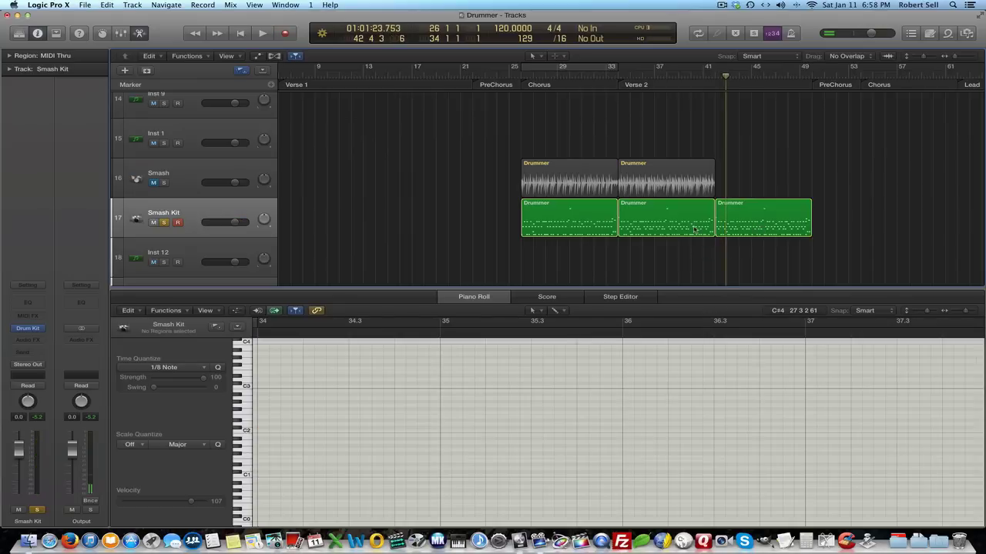
left_click(792, 226)
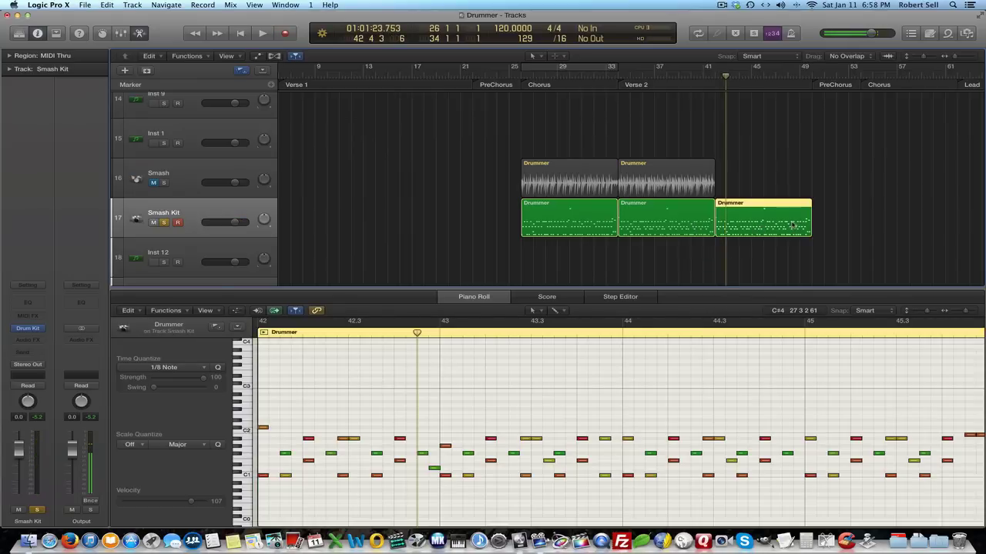
left_click(666, 215)
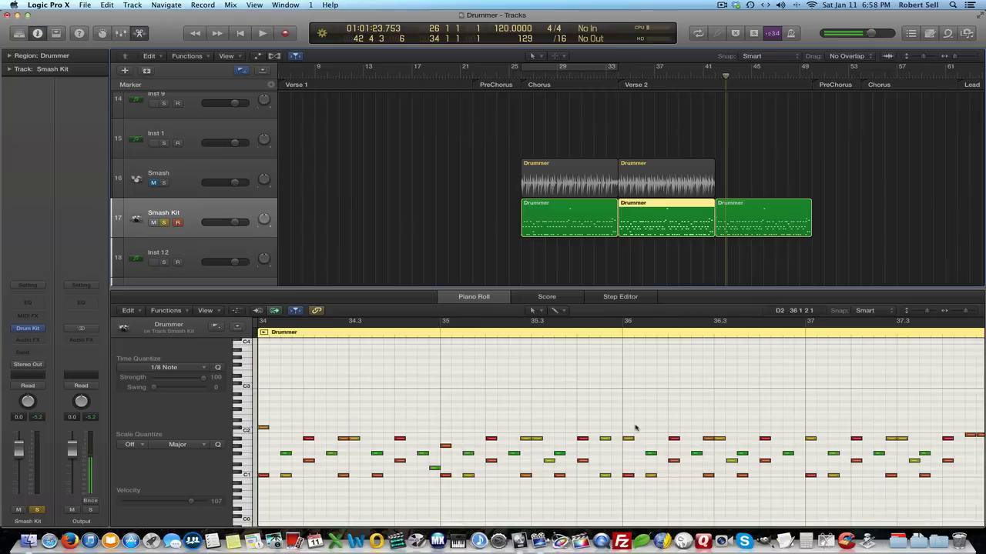
left_click(576, 221)
key("Return")
left_click(571, 256)
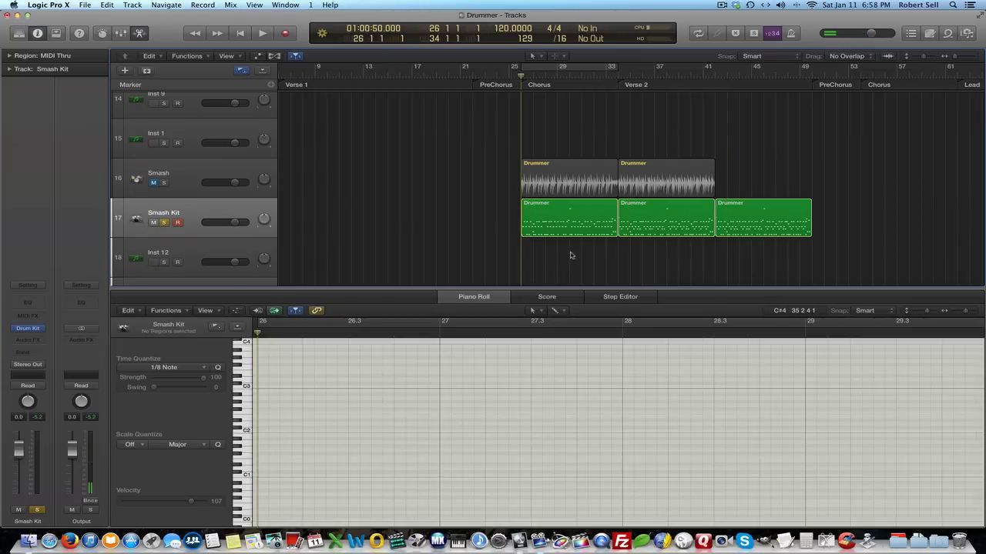
left_click(560, 221)
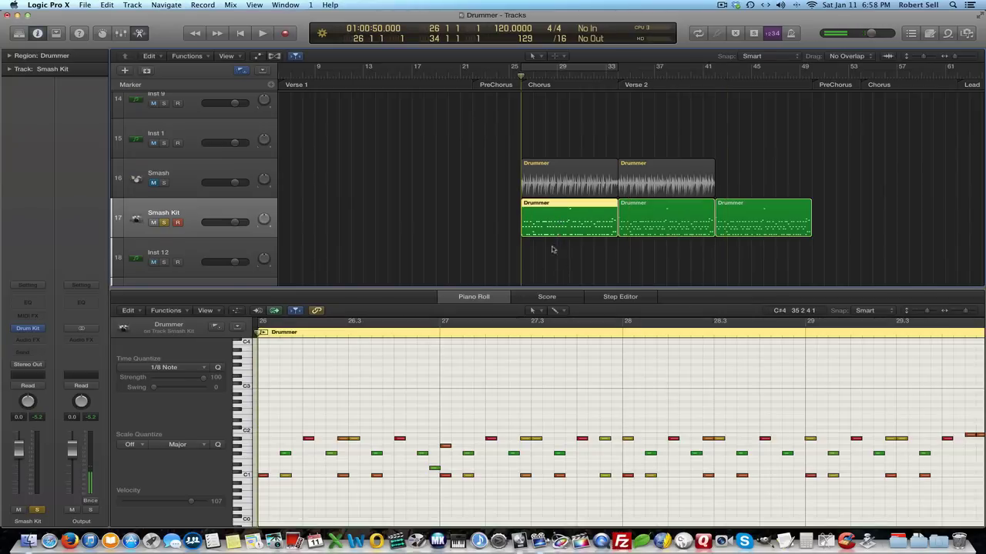
scroll(270, 486, "left", 5)
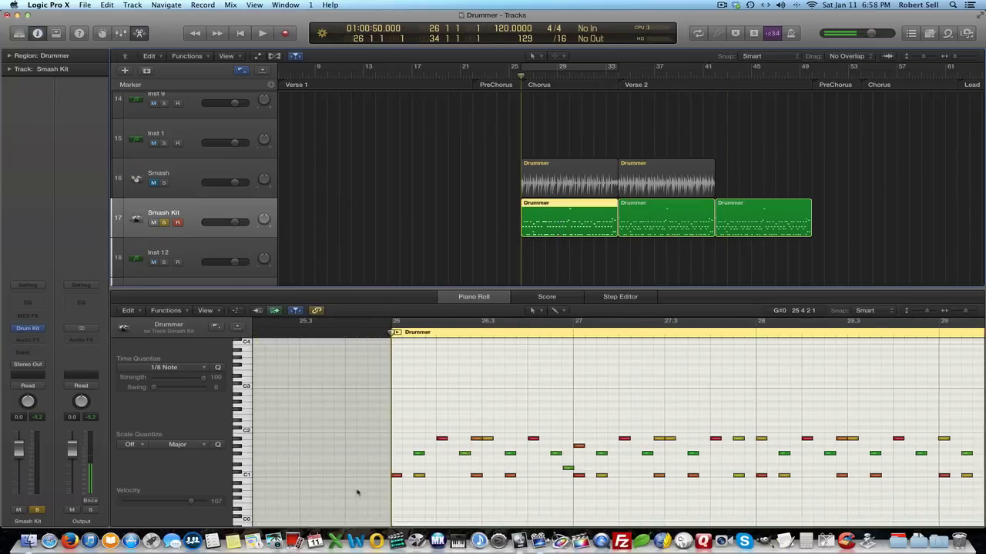
Turn on the cycle range over the chorus and briefly play back the start of the first Smash Kit region.
key("space")
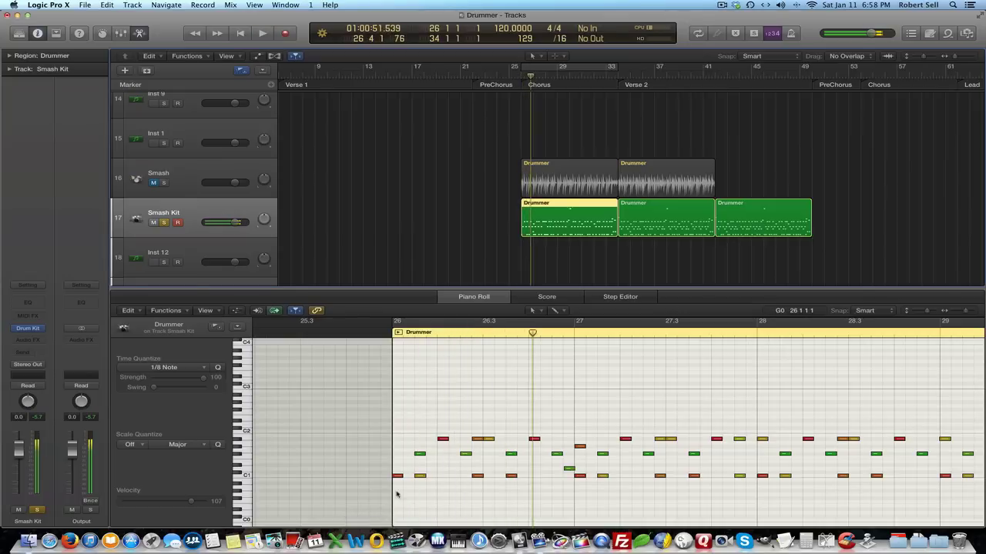
scroll(402, 490, "down", 1)
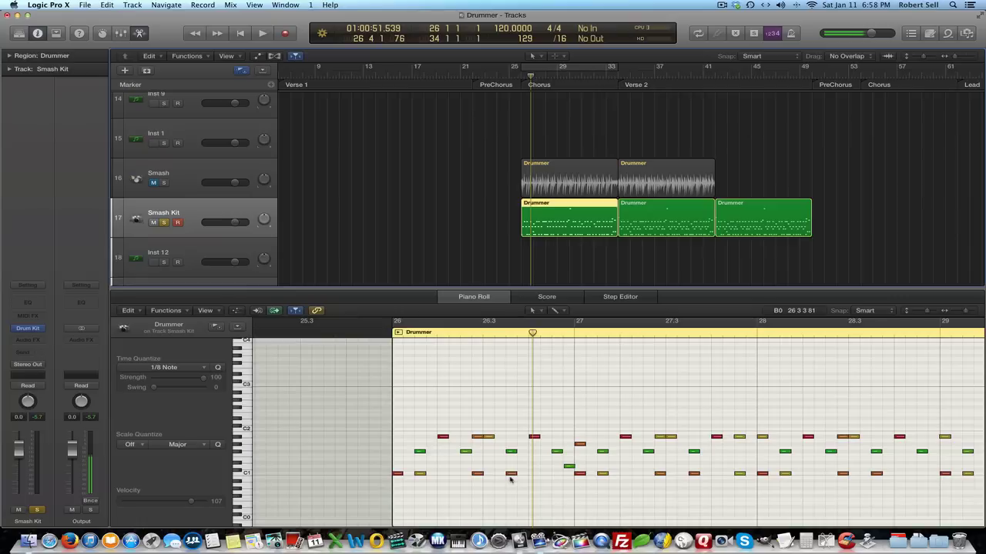
key("c")
key("space")
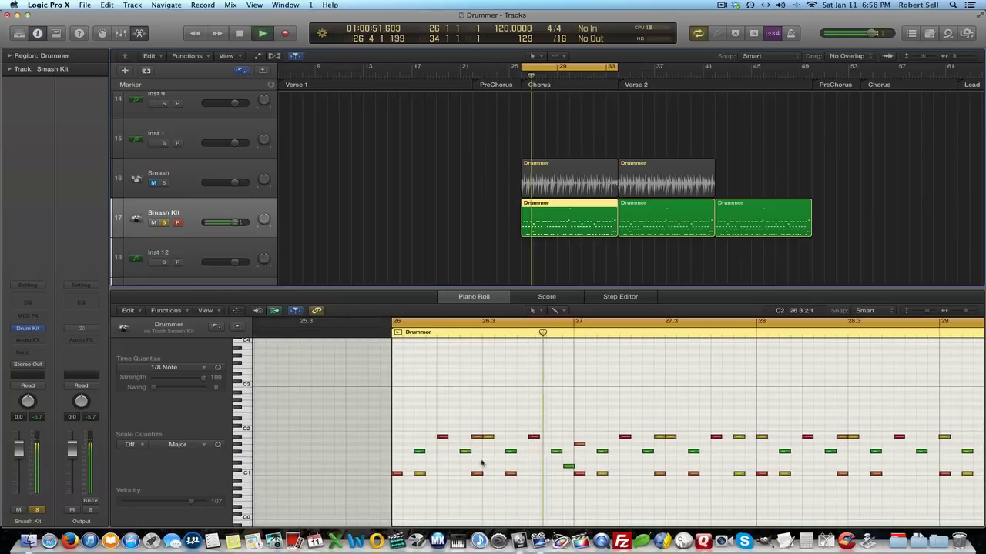
key("space")
Move the C1 kick note just after the downbeat of bars 26 and 27 to beat 3 and play back the changed beat.
left_click(419, 473)
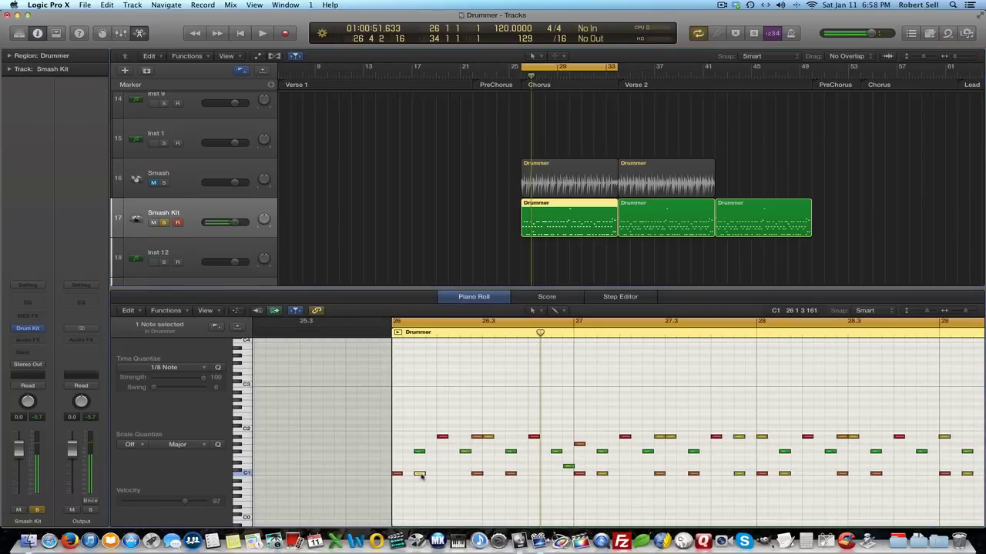
left_click_drag(421, 478, 490, 477)
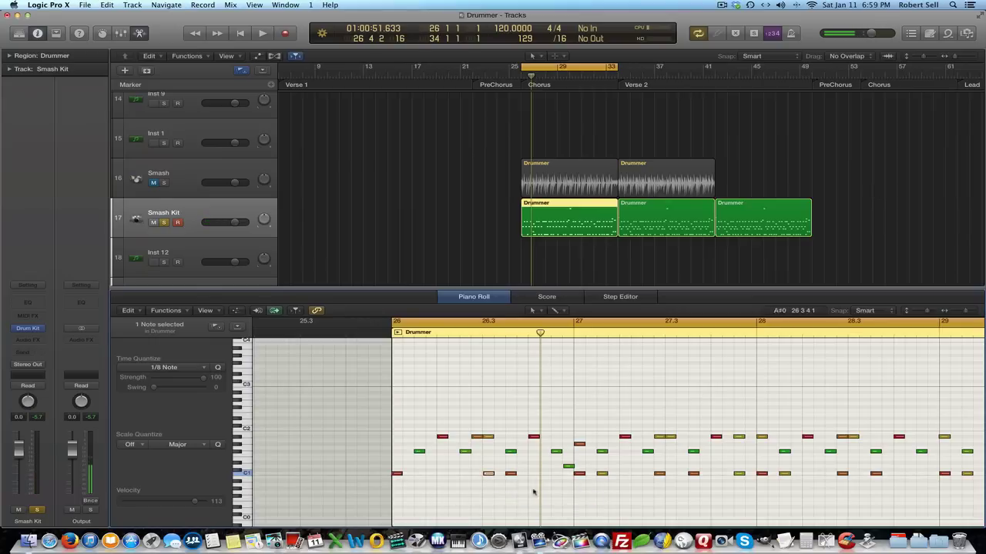
left_click(601, 474)
left_click_drag(602, 477, 667, 477)
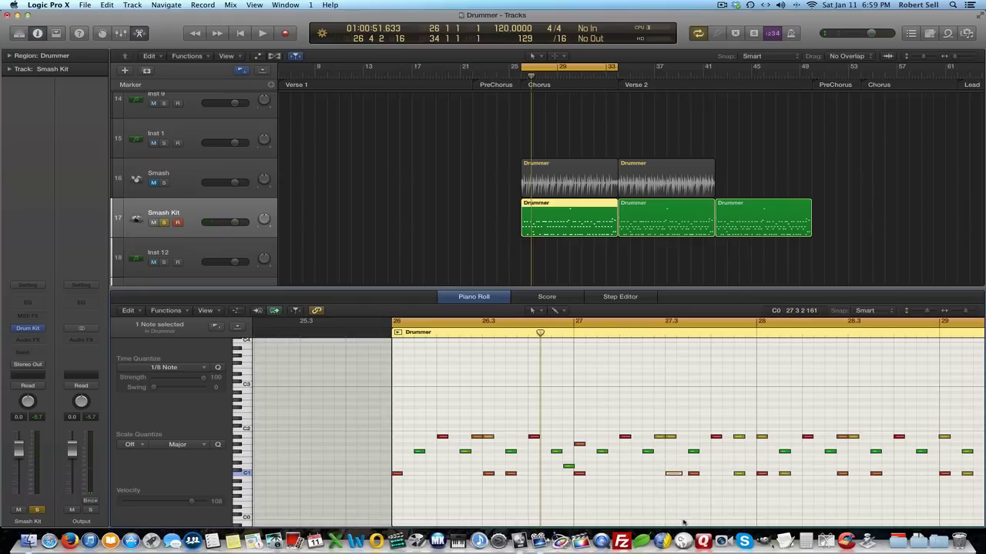
key("space")
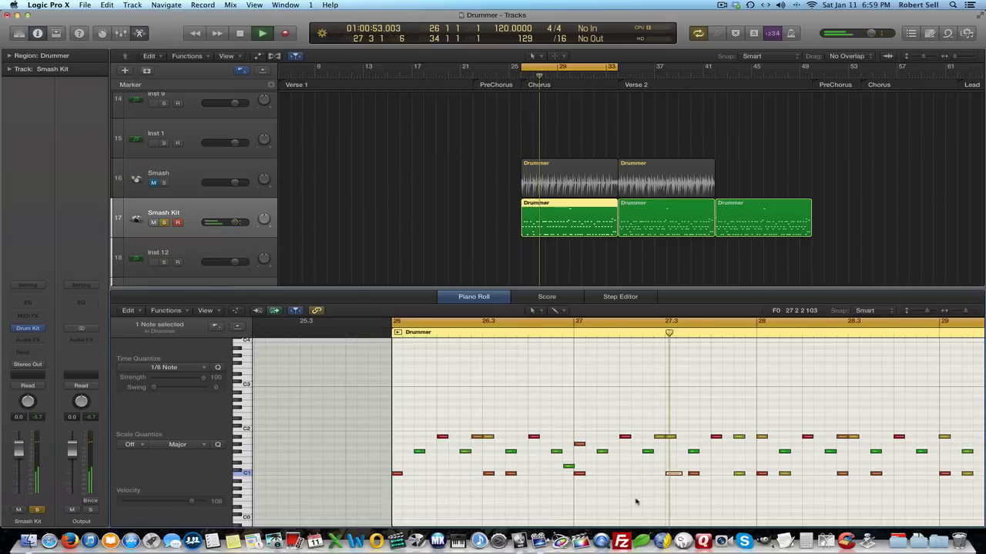
key("space")
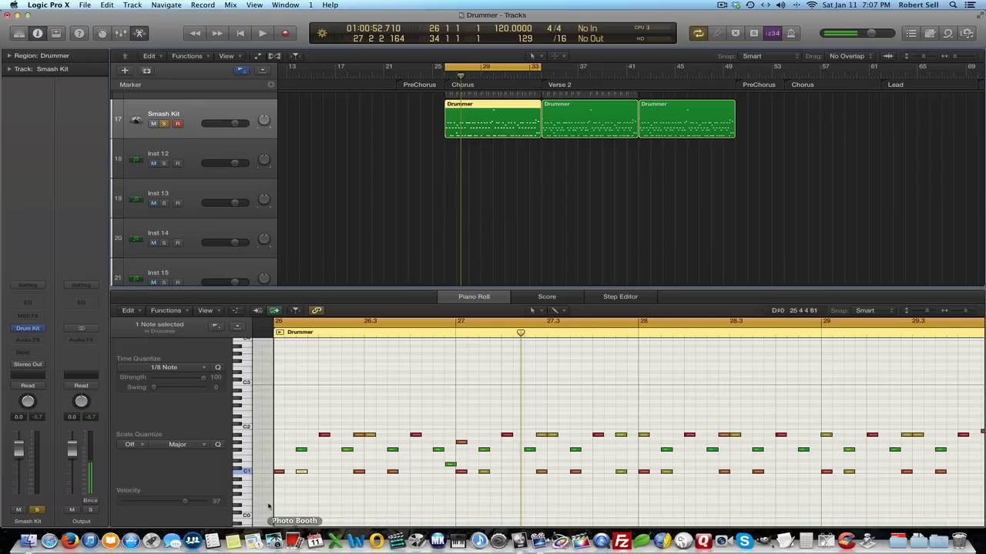
Audition and select all C1 kick notes in the first Smash Kit region, and copy that region to the Inst 12 track at bar 26.
left_click(282, 474)
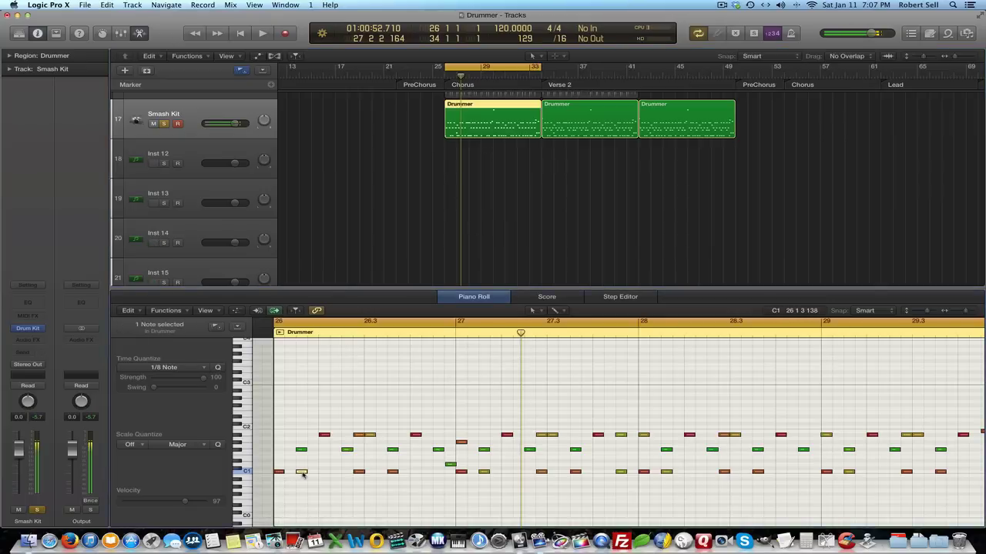
left_click(246, 472)
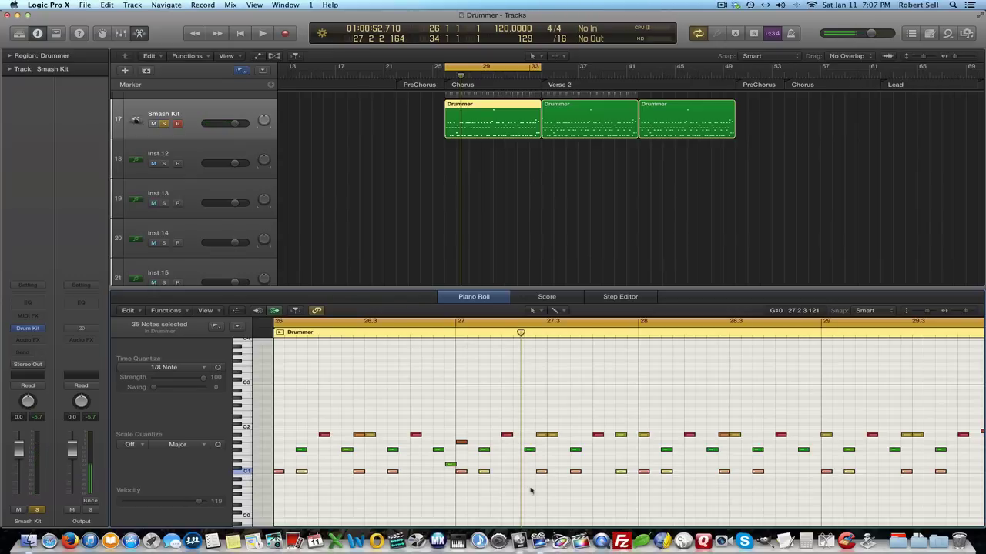
left_click(488, 130)
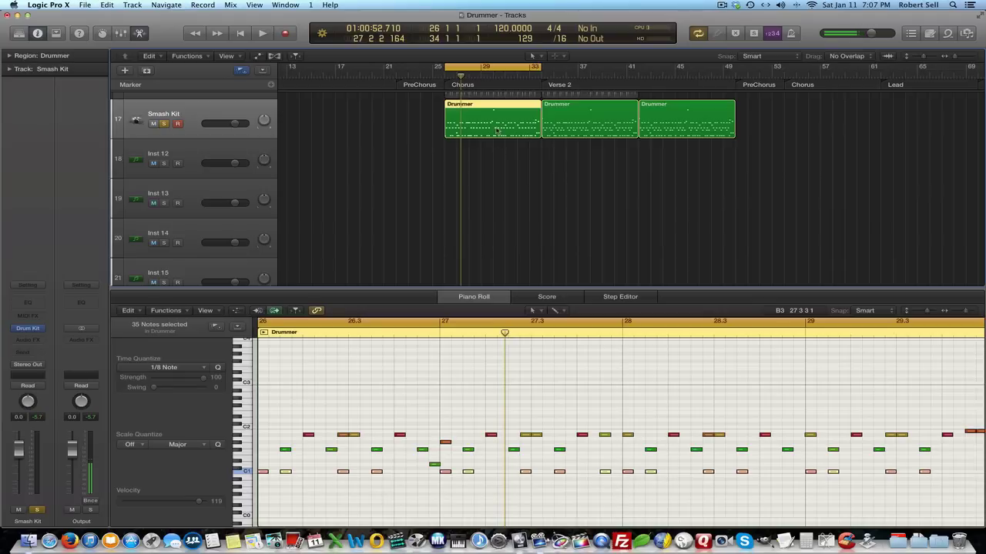
left_click(493, 123)
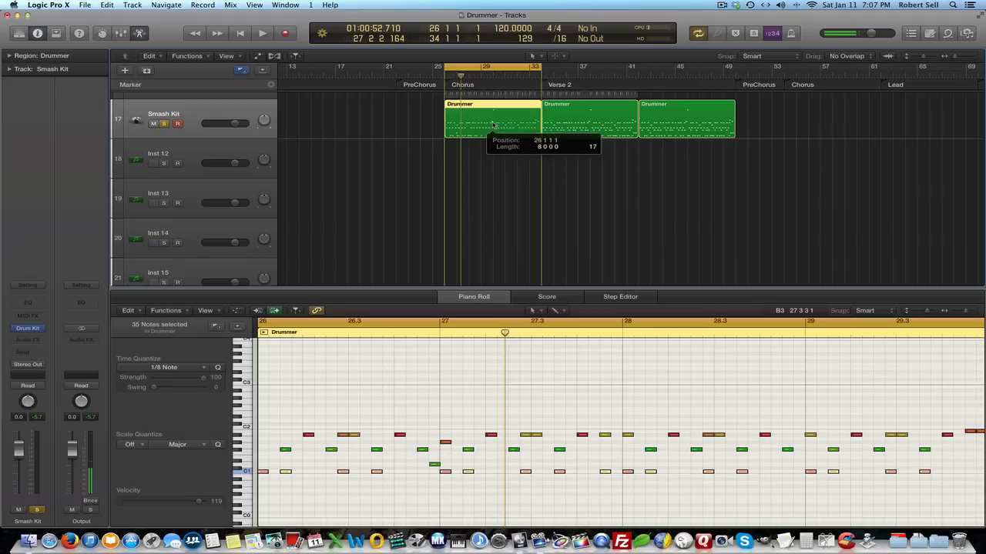
left_click_drag(493, 123, 491, 144)
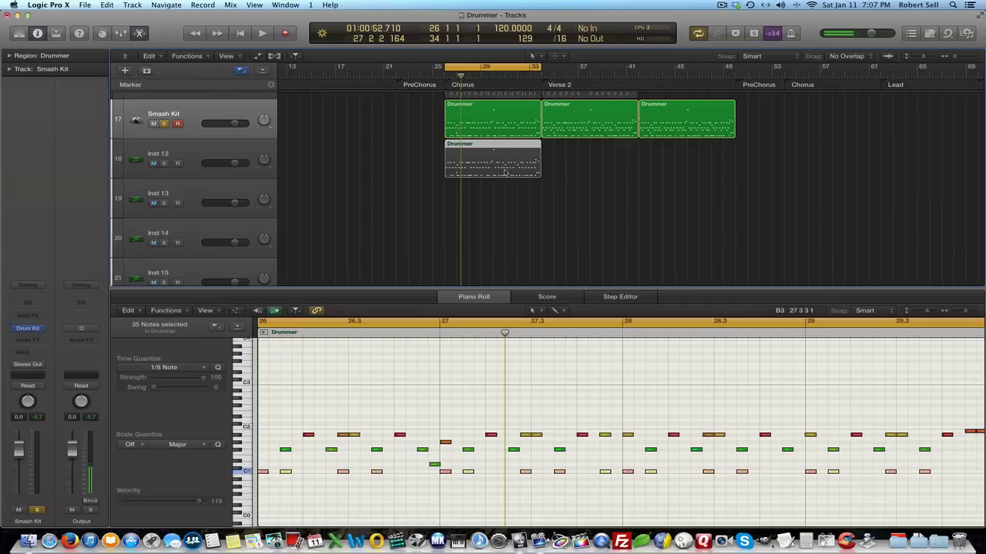
Solo the Inst 12 track instead of the Smash Kit track and make Inst 12 the selected track.
left_click(163, 163)
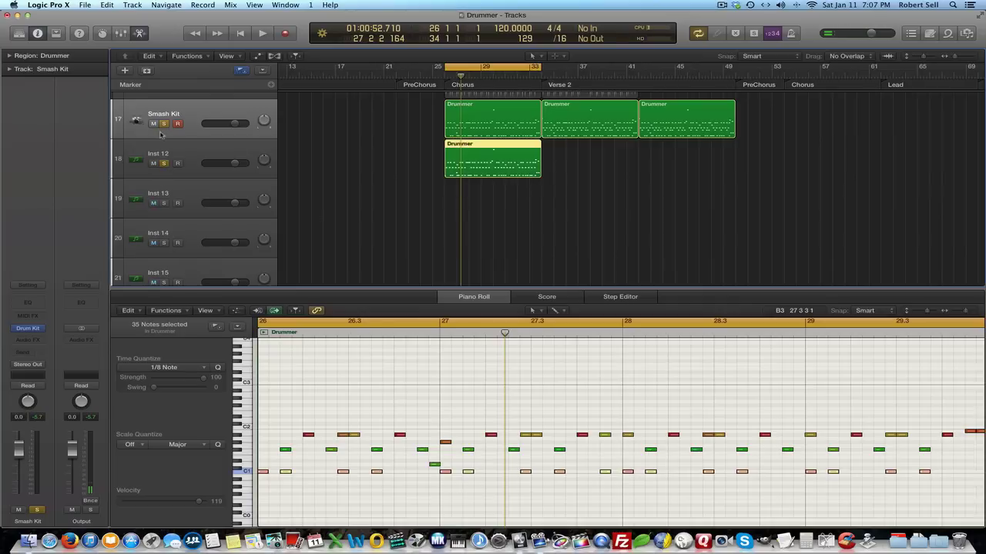
left_click(163, 124)
left_click(185, 153)
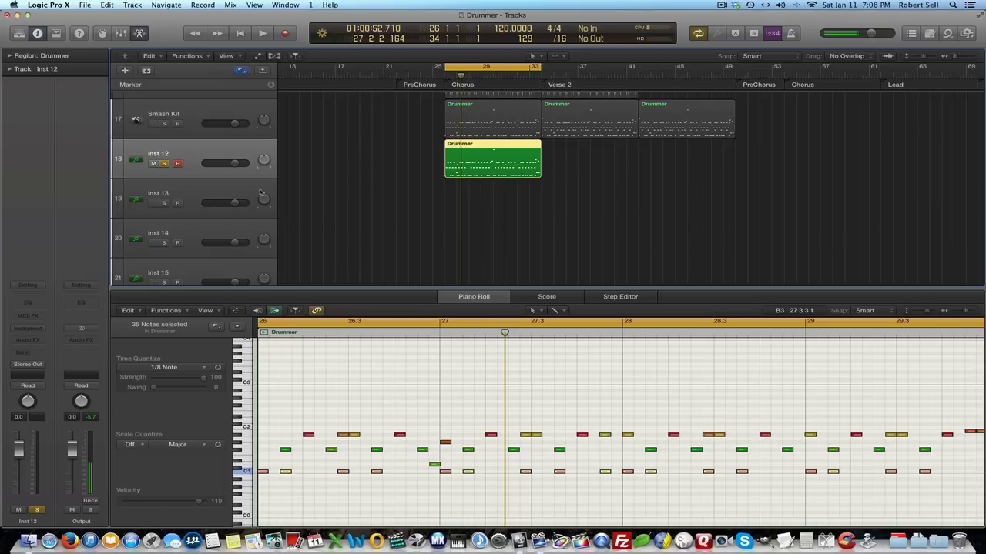
Load the legacy Logic channel strip setting Funk Synth Bass from the Synth Bass group on the Inst 12 track.
left_click(27, 286)
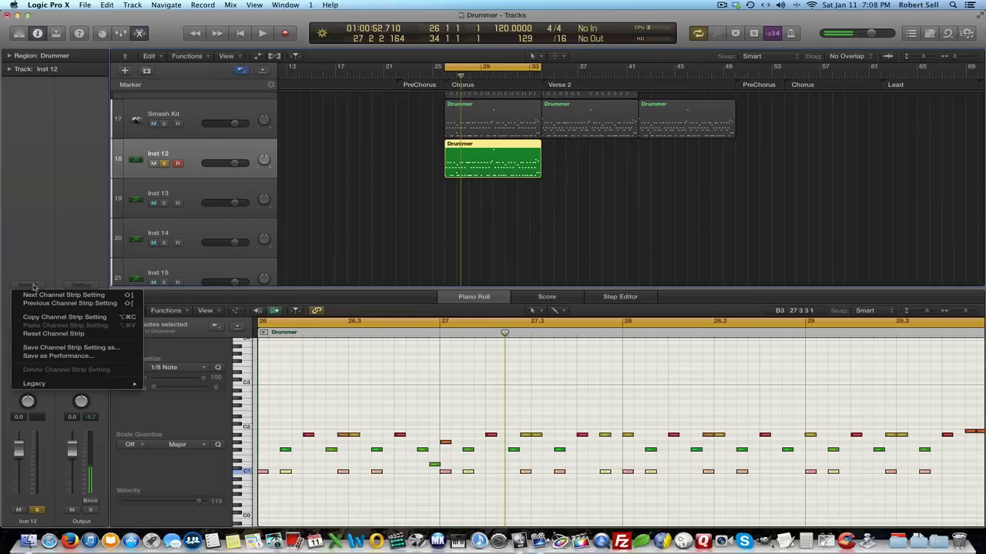
mouse_move(50, 389)
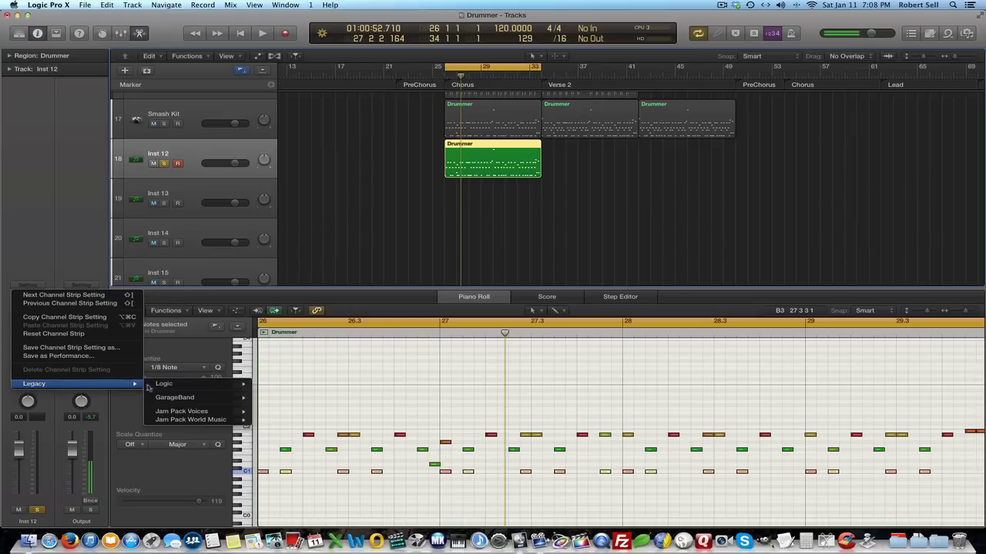
mouse_move(164, 384)
mouse_move(311, 401)
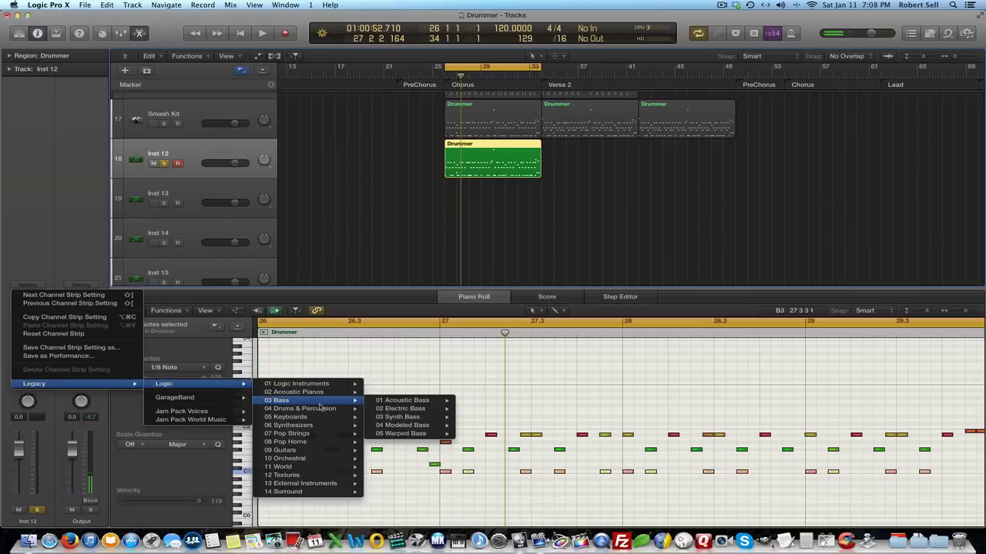
mouse_move(397, 416)
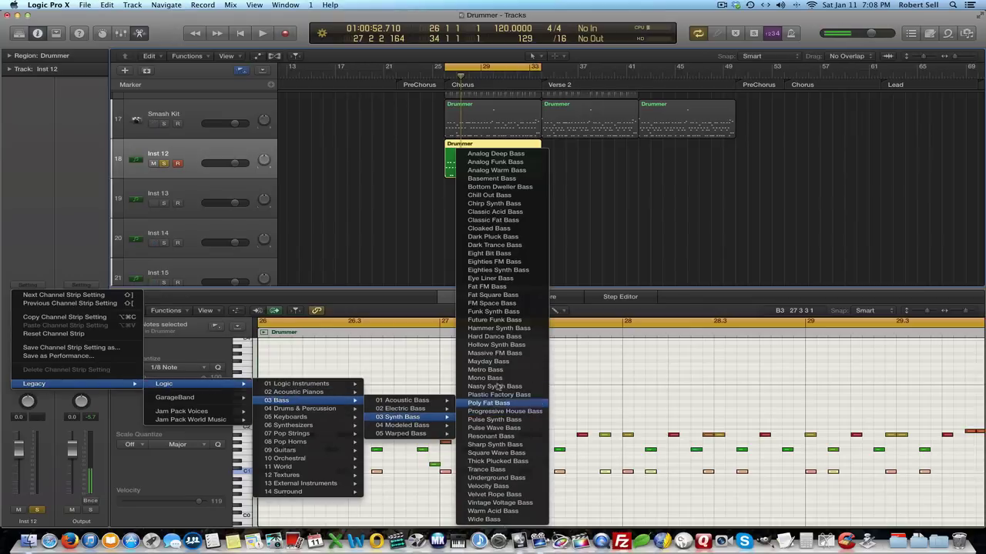
left_click(499, 312)
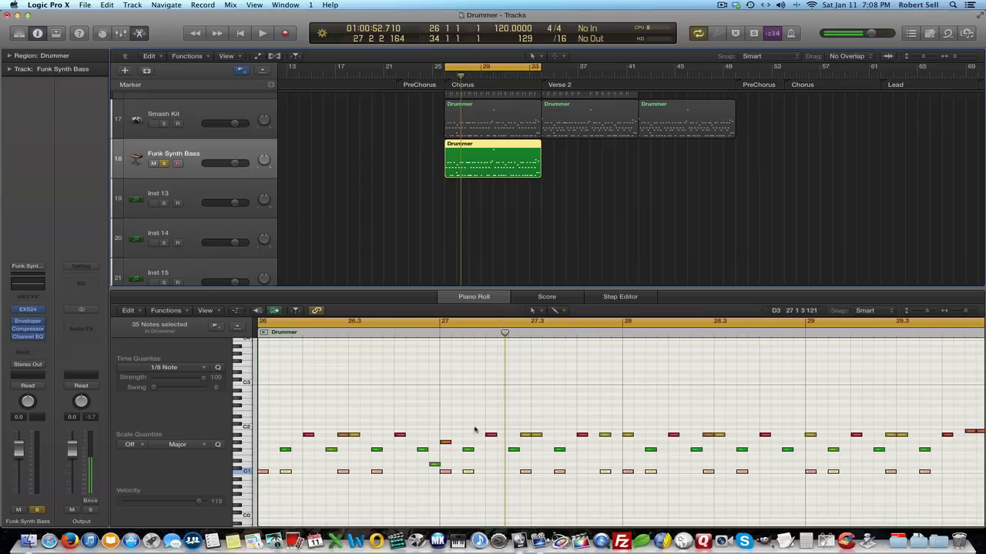
Select all C1 notes in the bass track's region, invert the selection, and delete every other note.
scroll(428, 402, "down", 2)
scroll(428, 405, "down", 2)
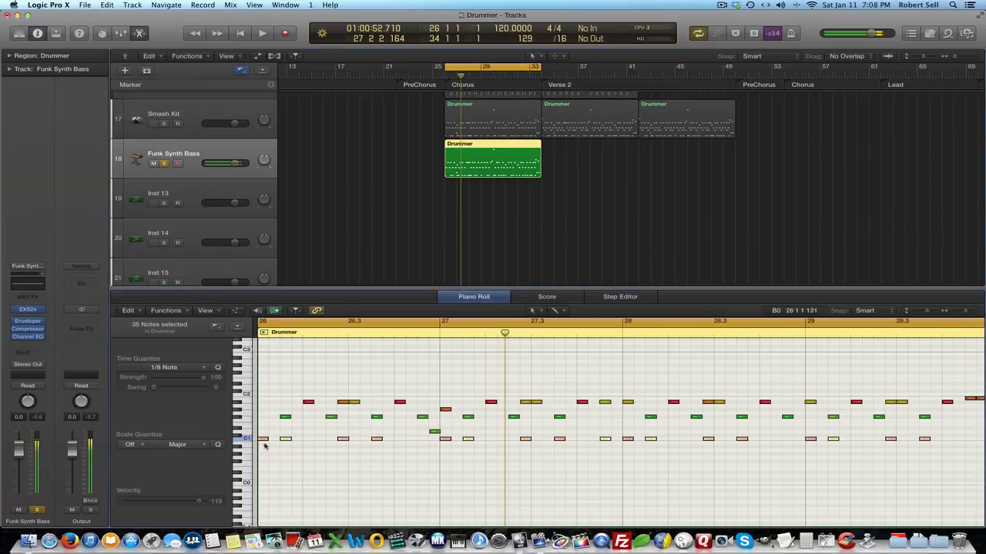
left_click(285, 439)
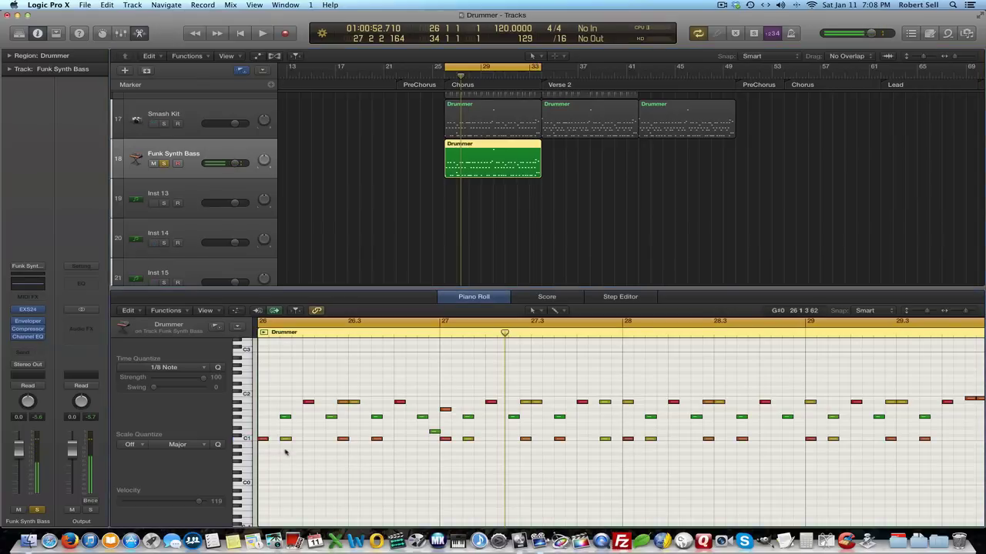
left_click(246, 437)
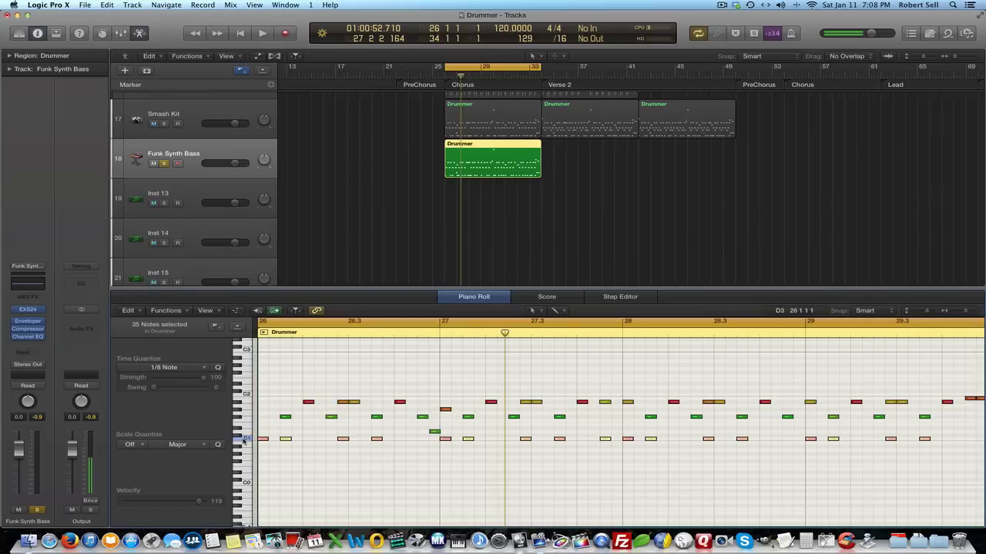
left_click(128, 310)
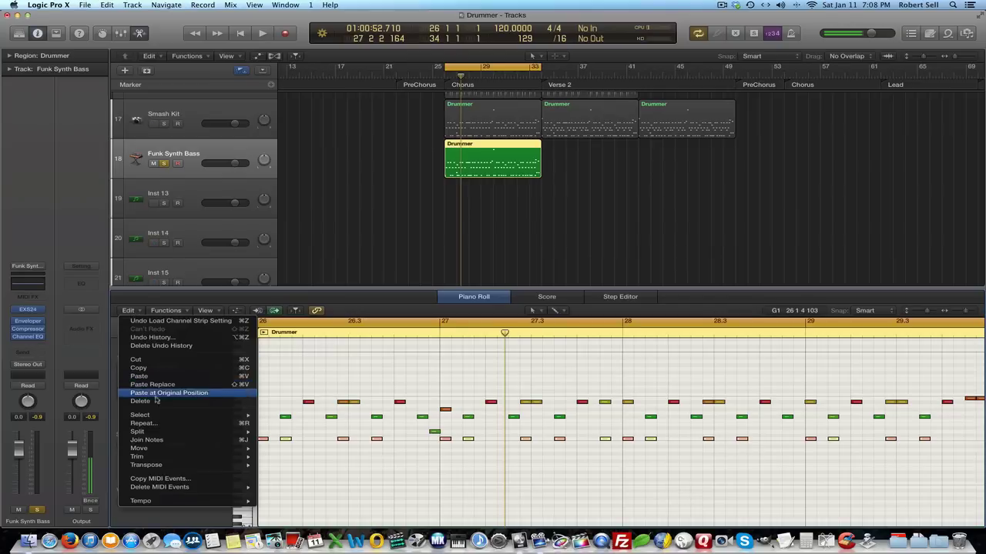
mouse_move(155, 417)
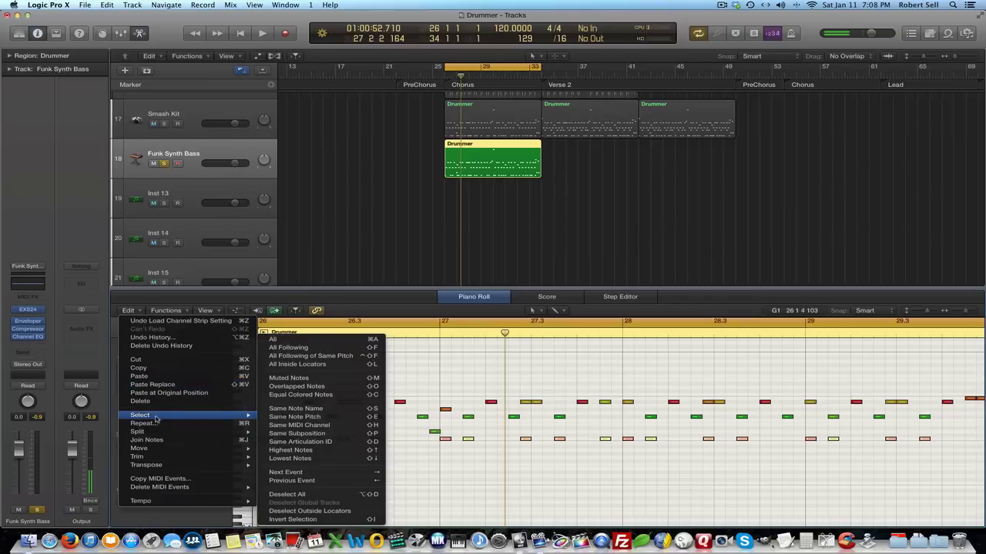
left_click(295, 521)
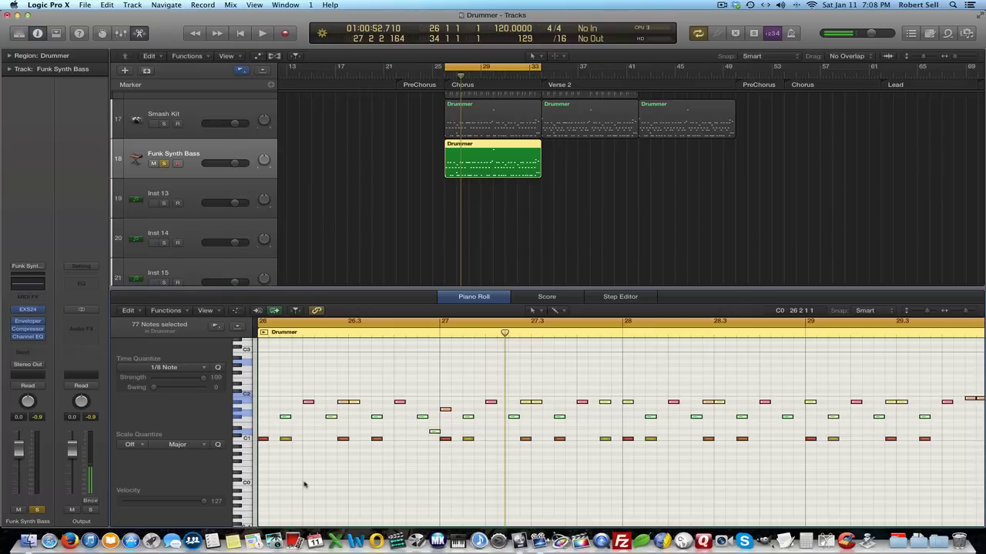
key("Delete")
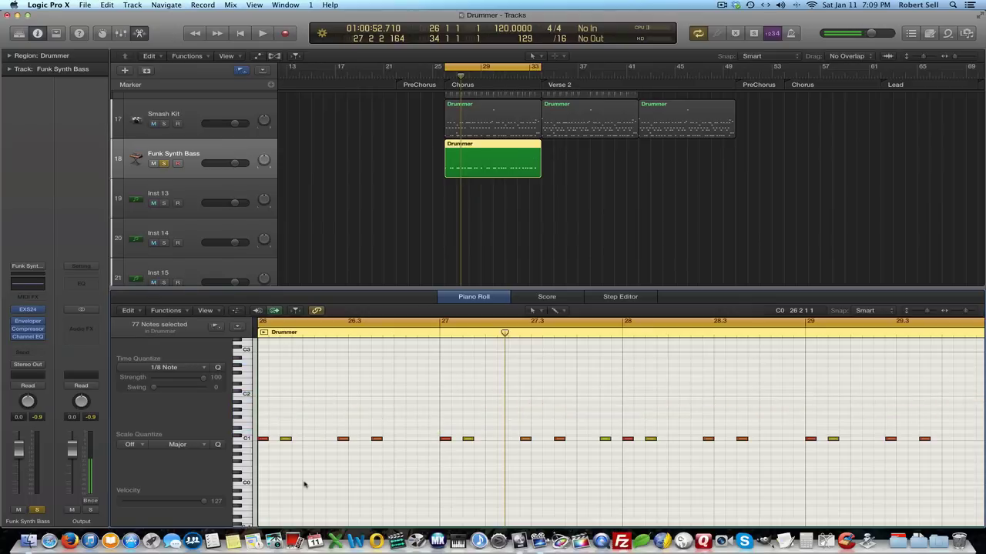
Select all the remaining C1 notes, transpose them up one octave to C2, and raise them further to D#2.
left_click(247, 437)
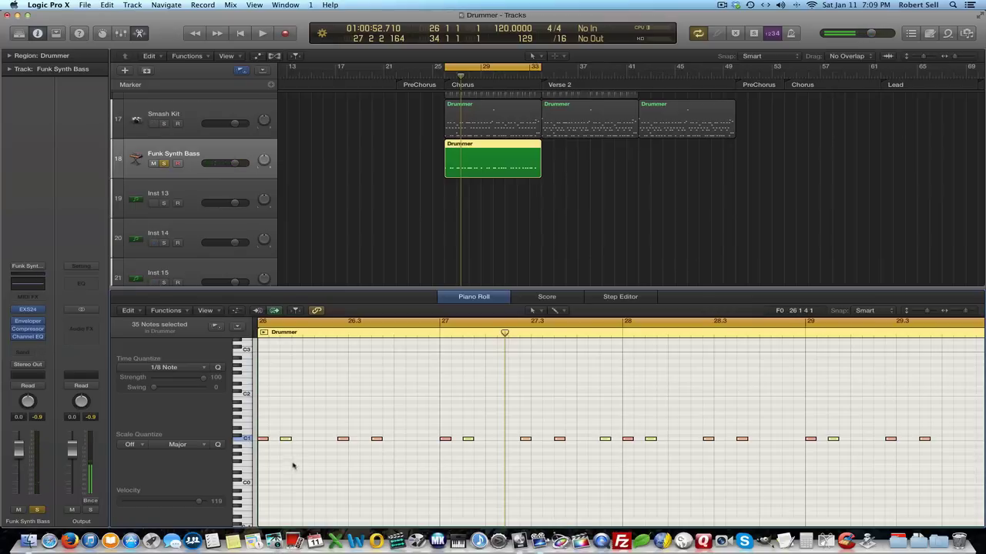
left_click(810, 531)
key("alt+shift+Up")
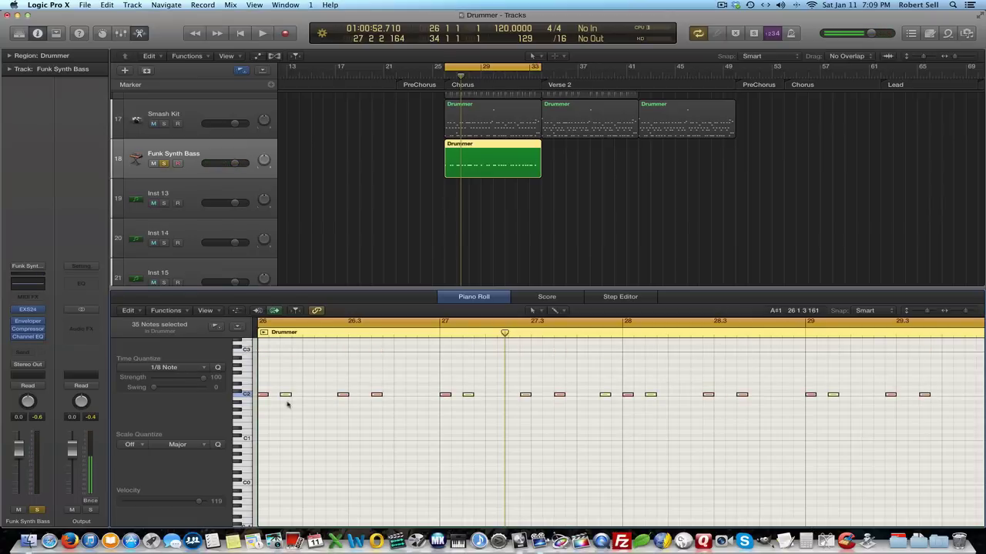
left_click_drag(264, 396, 265, 387)
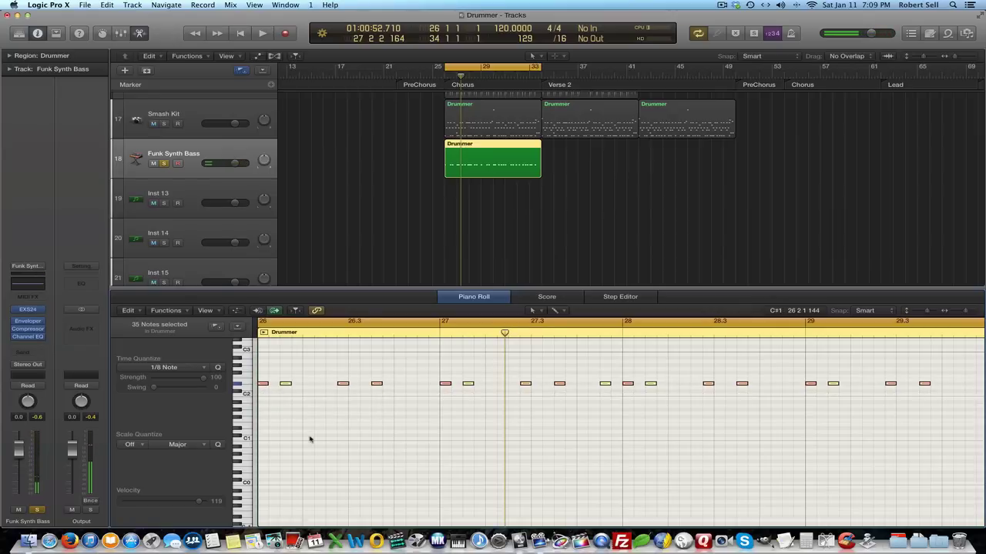
Solo the Smash Kit track as well and play the drums together with the Funk Synth Bass.
left_click(164, 124)
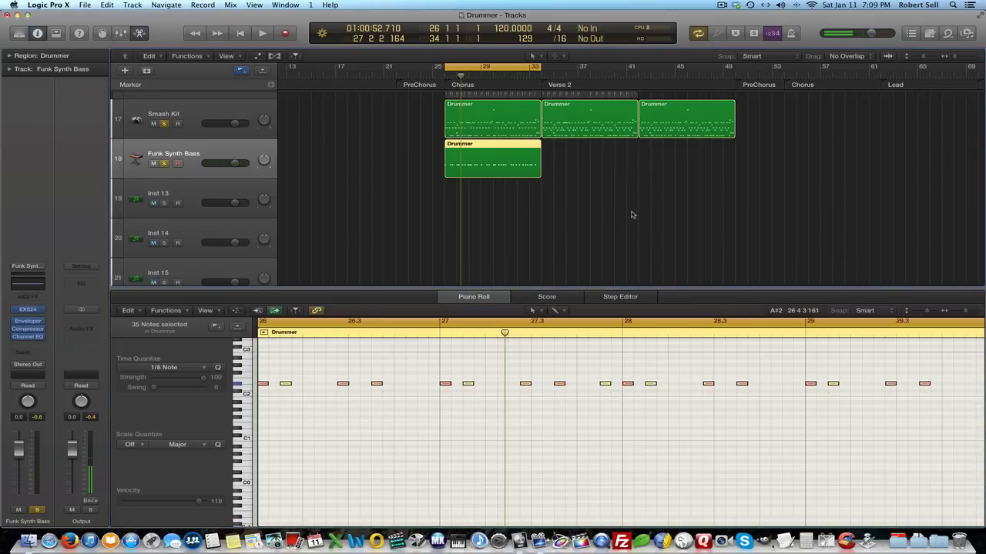
key("space")
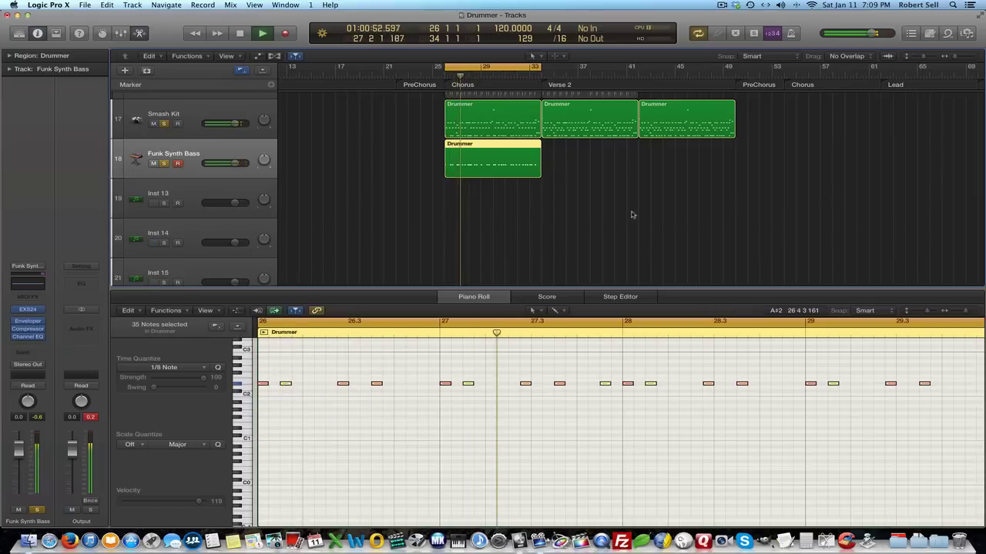
key("space")
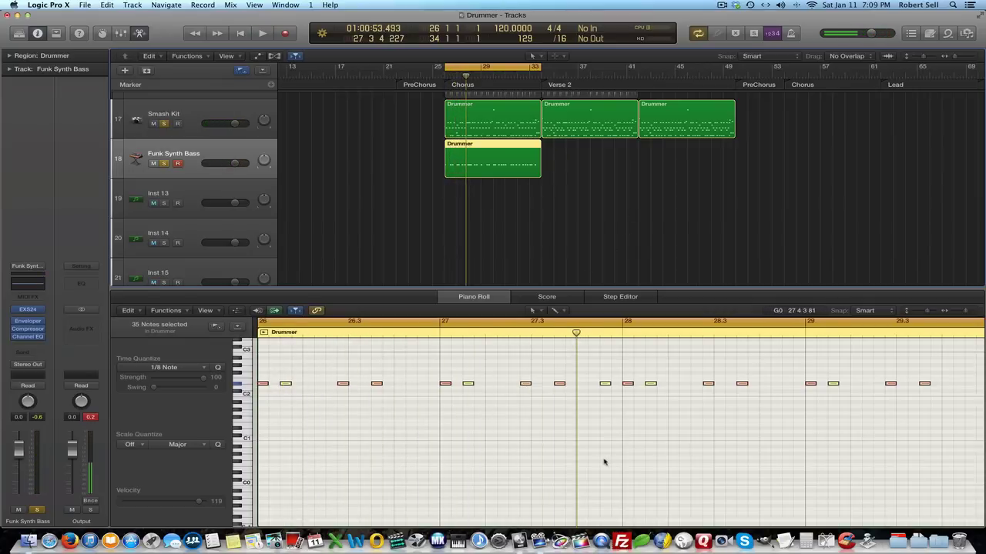
Lengthen all the bass notes to about an eighth note and raise them one semitone to E2.
left_click_drag(267, 385, 279, 386)
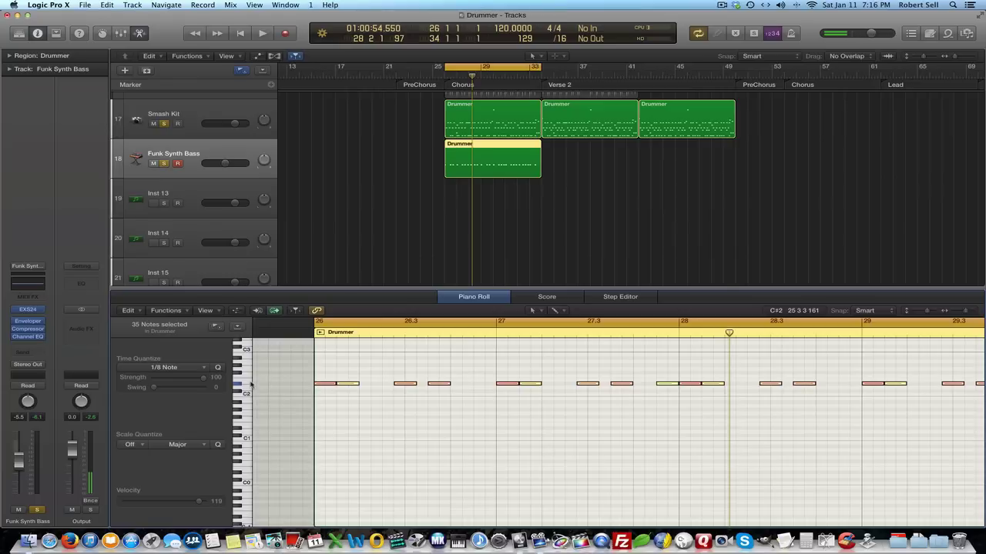
left_click(324, 384)
left_click_drag(324, 385, 324, 380)
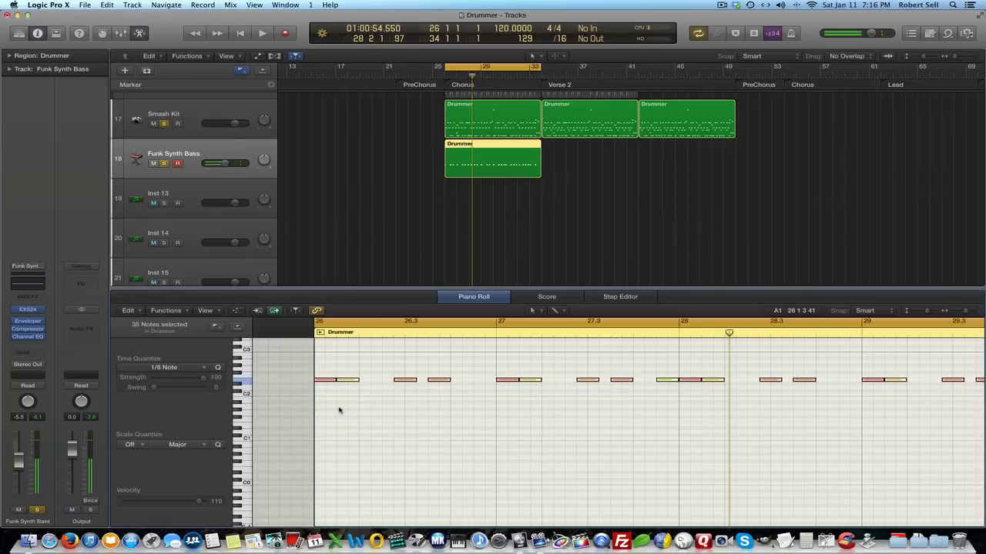
Raise the third bass note of bar 26 and the third bass note of bar 27 three semitones to G2.
left_click(340, 409)
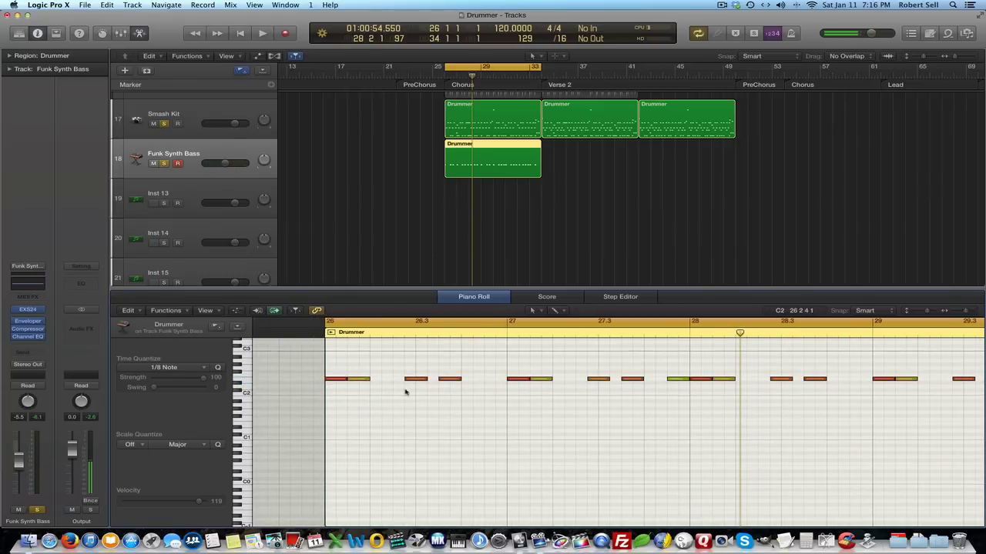
left_click_drag(417, 382, 418, 369)
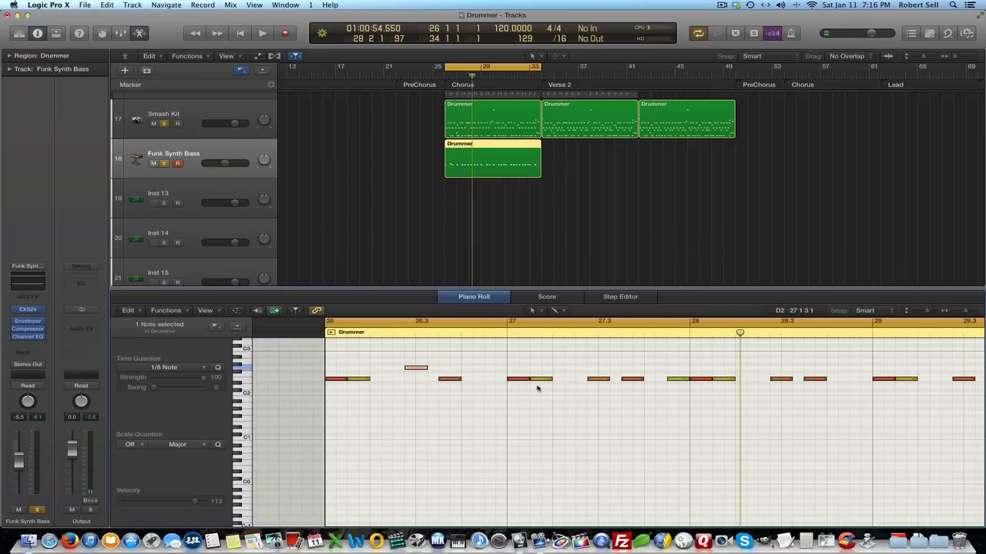
left_click(601, 380)
left_click_drag(602, 379, 602, 368)
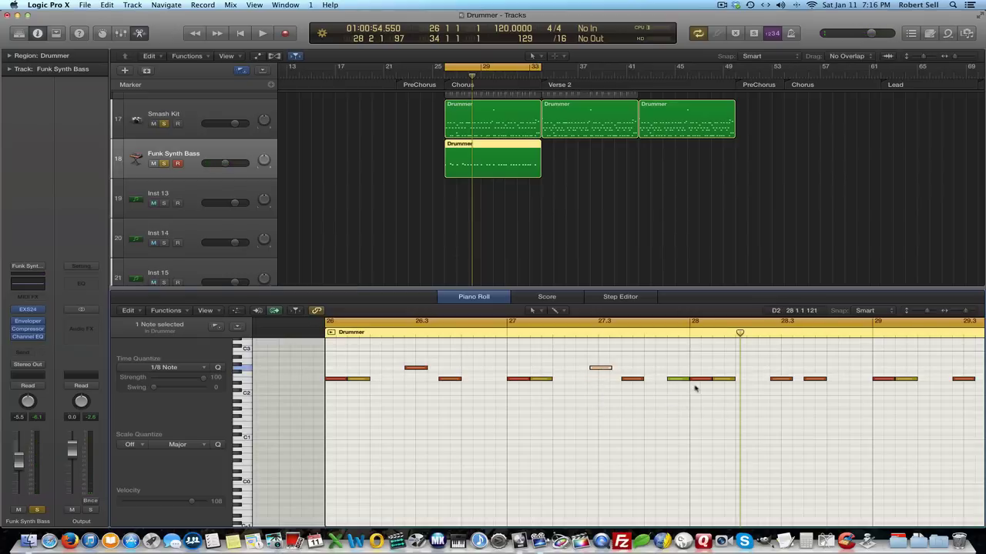
Copy the last E2 note in the second half of bar 27 to C2 right after it, and lower the note just before bar 28 to D2.
left_click(635, 380)
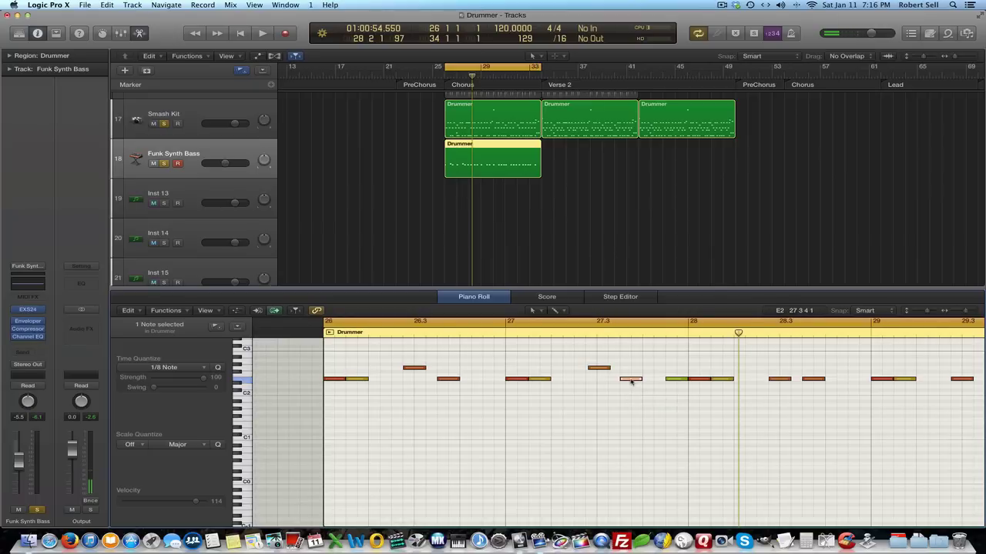
left_click_drag(631, 381, 674, 392)
left_click(675, 380)
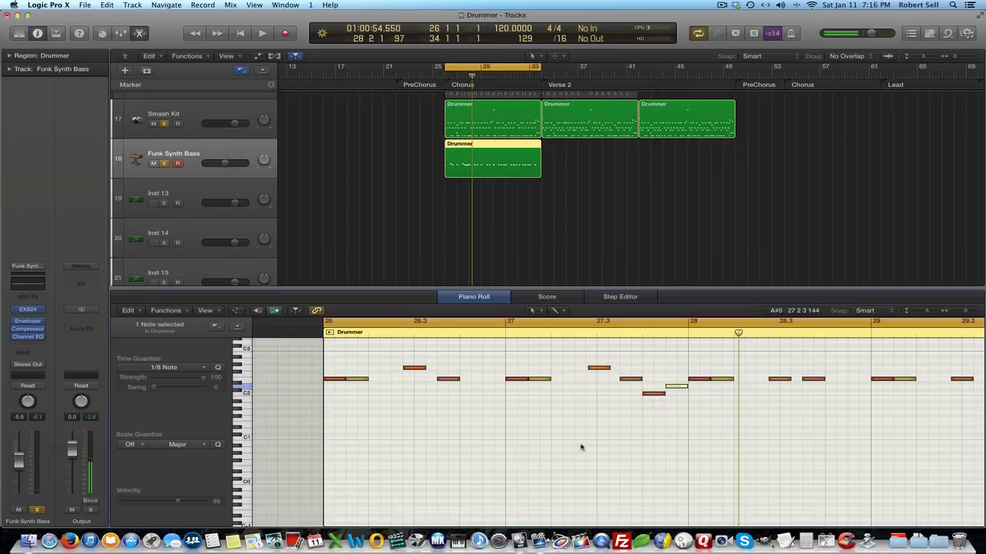
Play the cycled chorus with the Smash Kit, Funk Synth Bass and both guitar tracks soloed, and stop playback.
key("space")
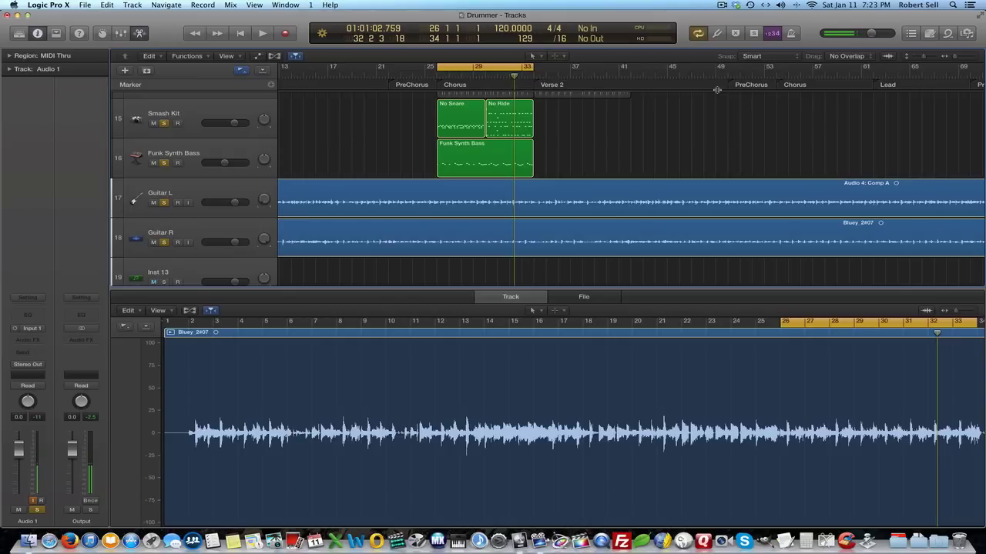
key("space")
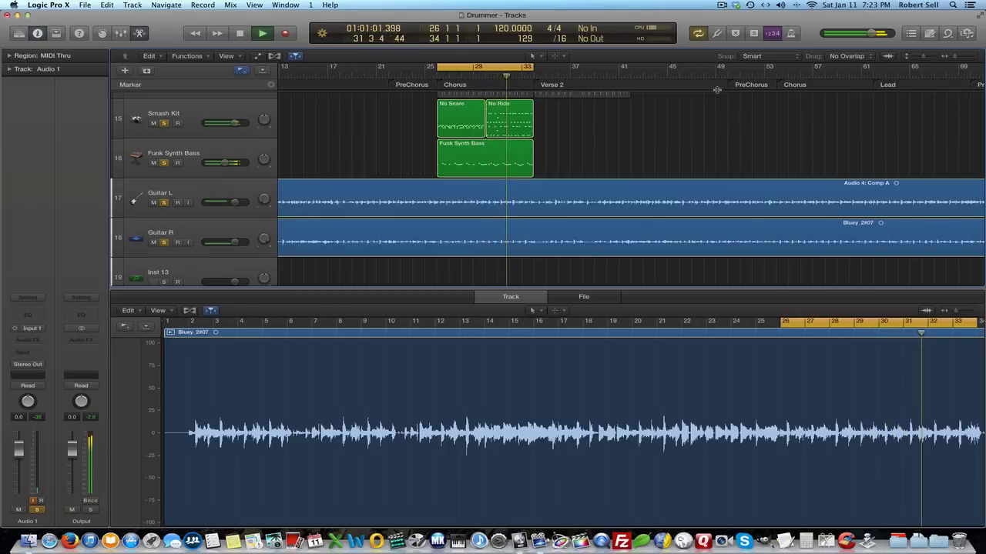
key("space")
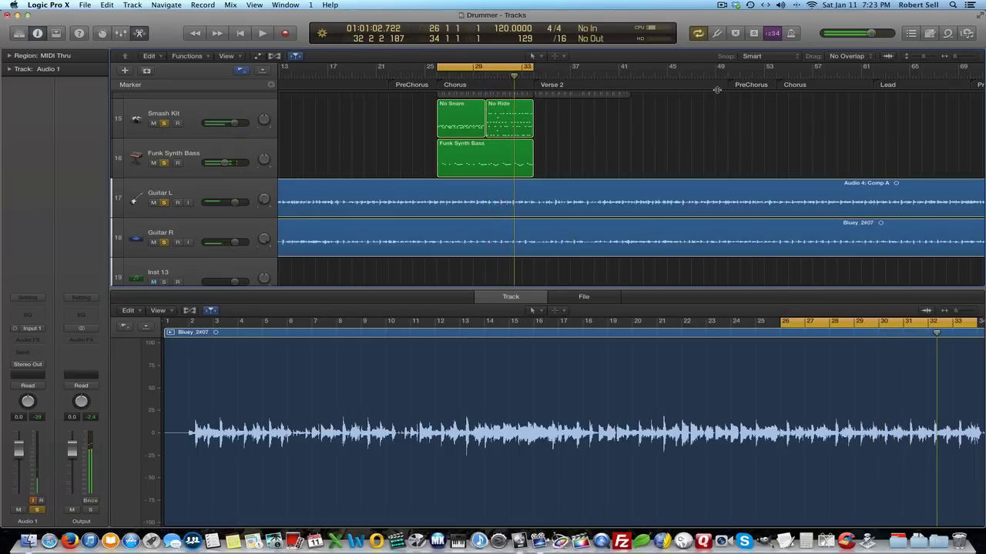